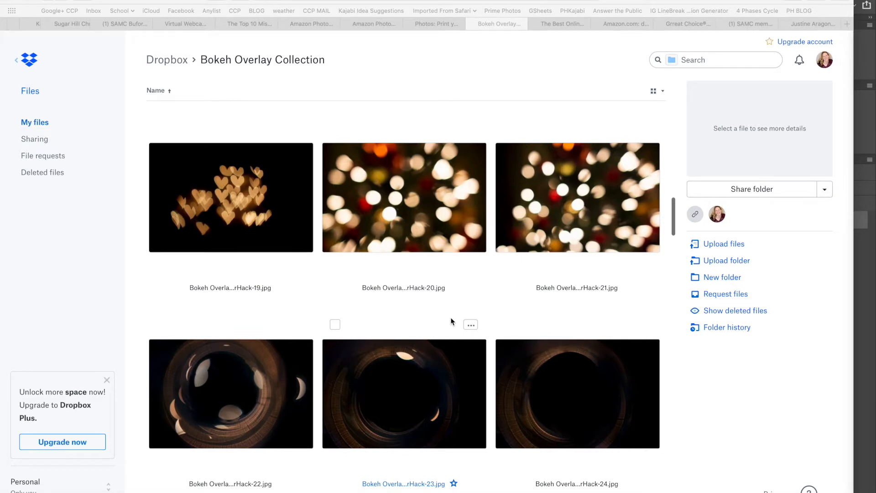
Step: Look through the overlay thumbnails in Dropbox's Bokeh Overlay Collection folder
scroll(451, 321, up, 3)
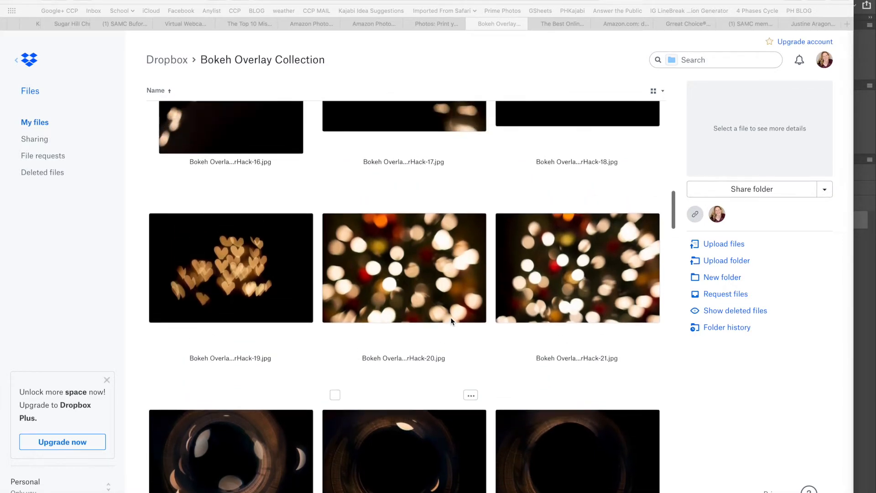
scroll(451, 321, up, 6)
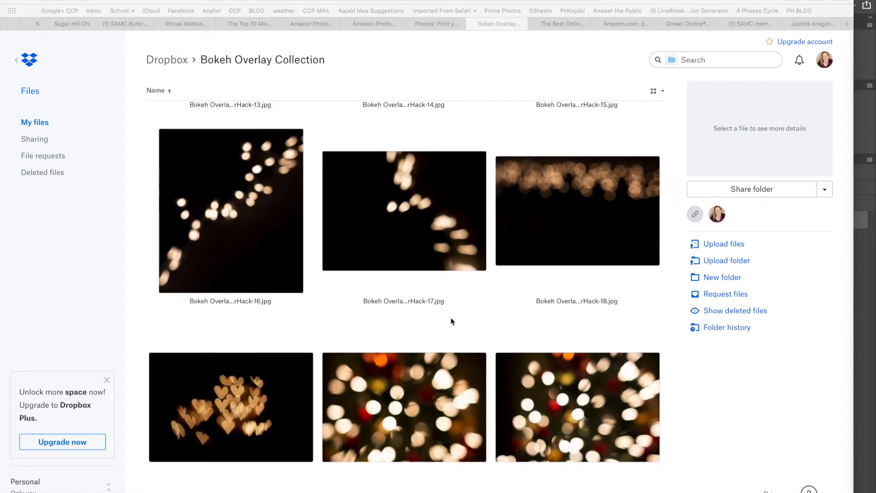
scroll(450, 321, down, 7)
scroll(451, 321, down, 6)
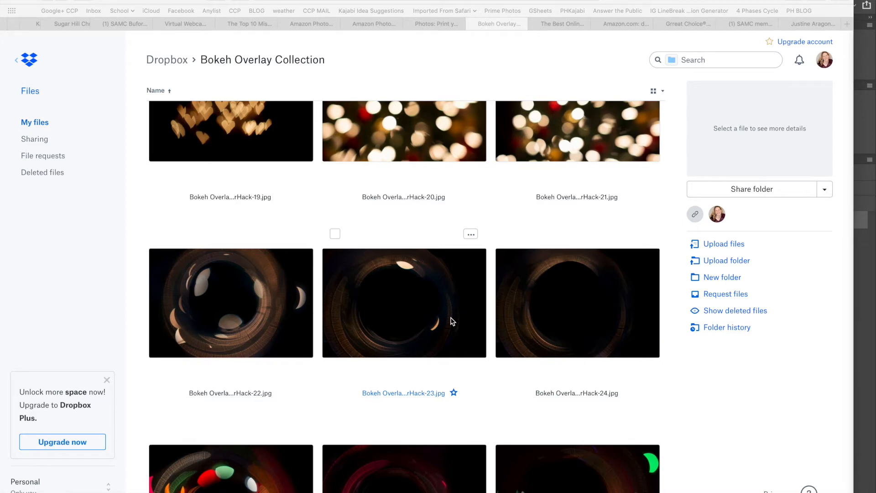
scroll(451, 322, up, 12)
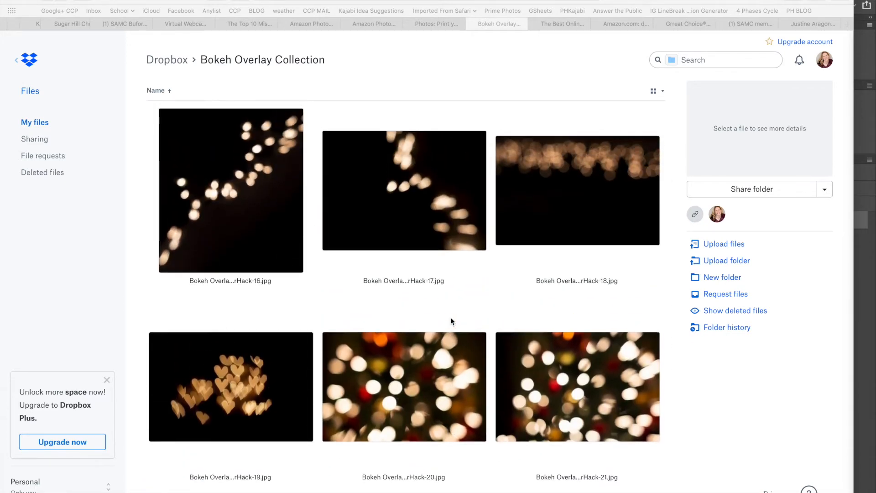
scroll(451, 321, up, 13)
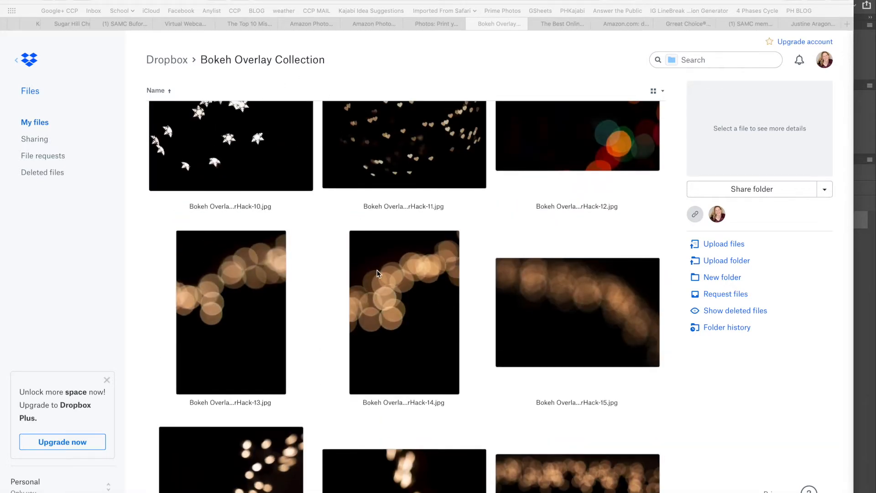
scroll(469, 336, down, 10)
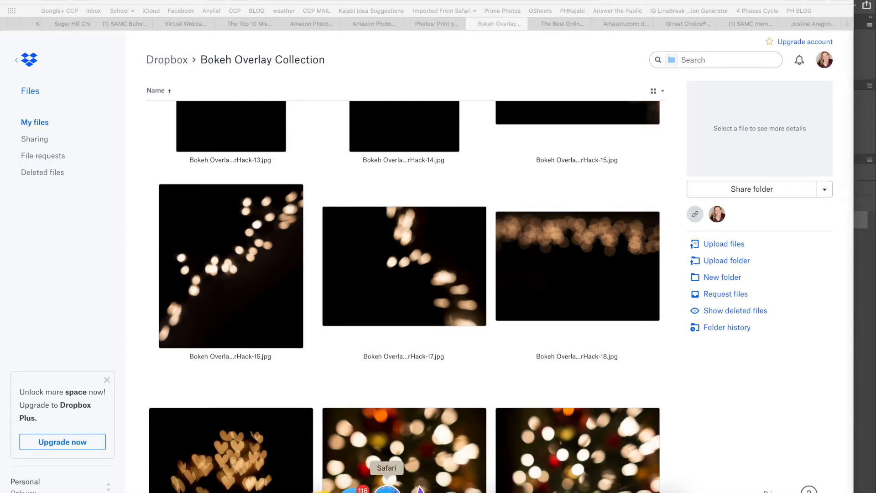
Step: Go to the photographer's Instagram profile and view the post of the baby beside the small Christmas tree
click(814, 25)
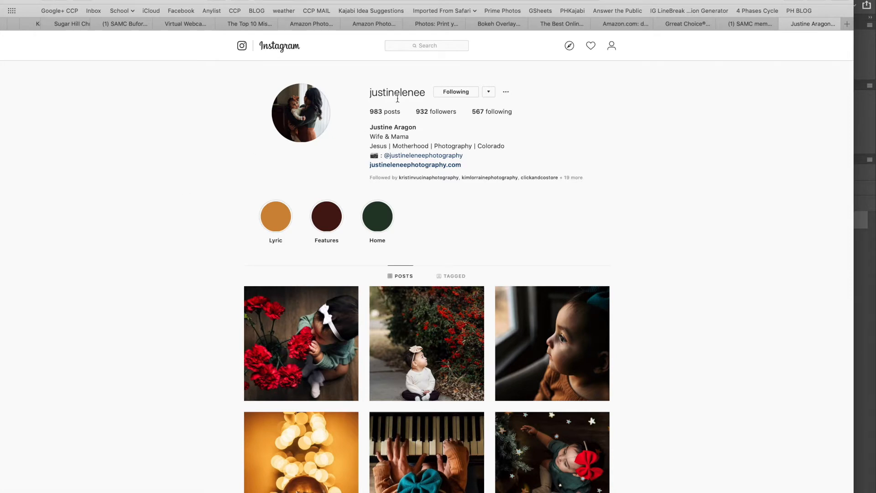
scroll(663, 203, down, 5)
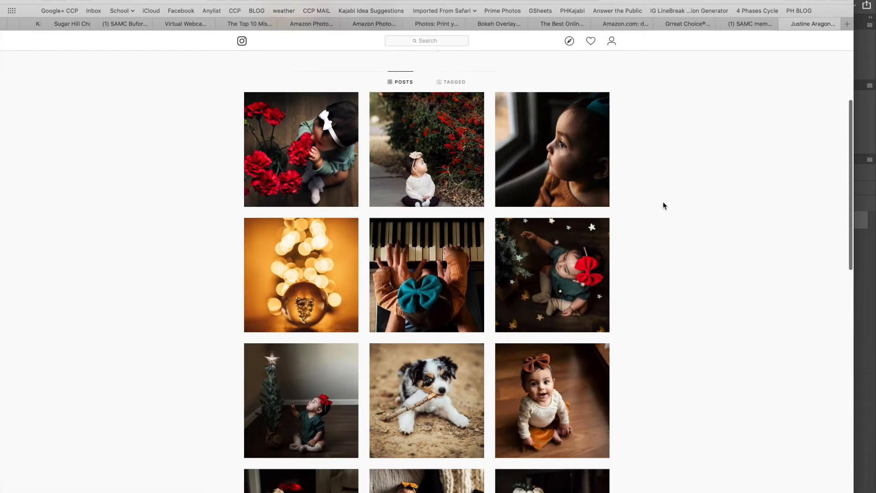
click(311, 395)
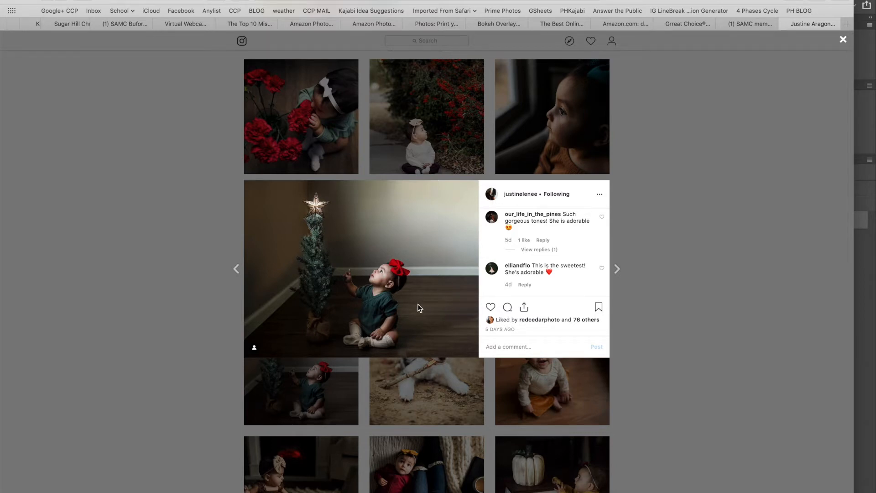
click(645, 269)
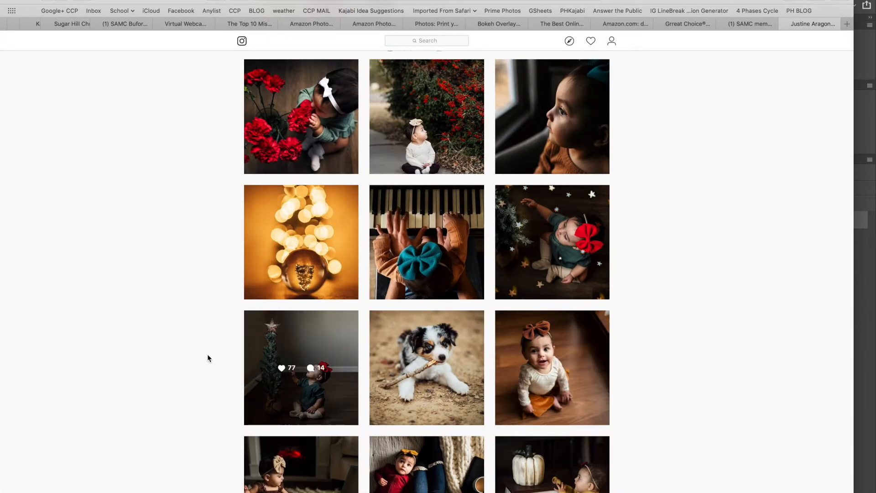
click(320, 402)
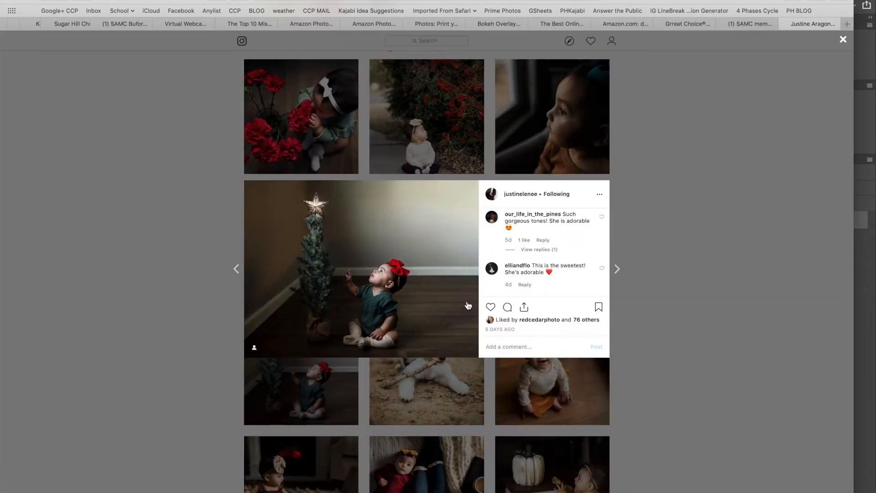
click(655, 327)
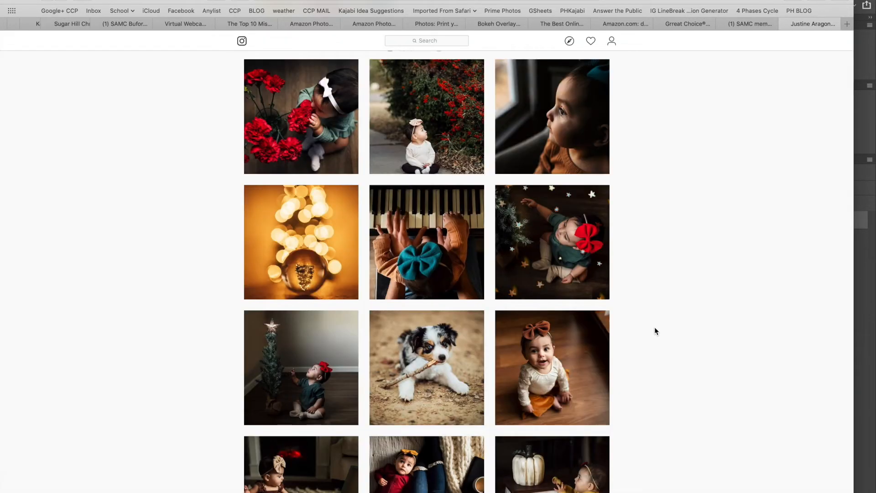
Step: View the photographer's post of the glass ball beneath golden bokeh lights, and close it
scroll(655, 273, up, 5)
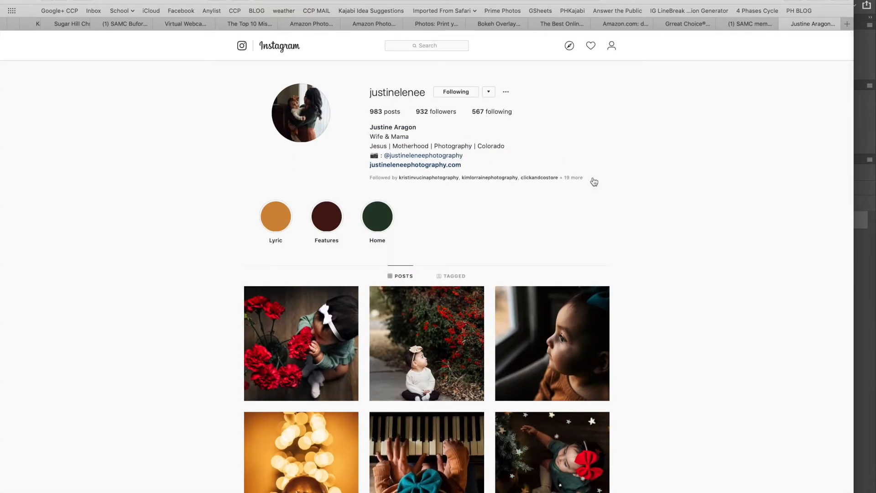
scroll(427, 297, down, 3)
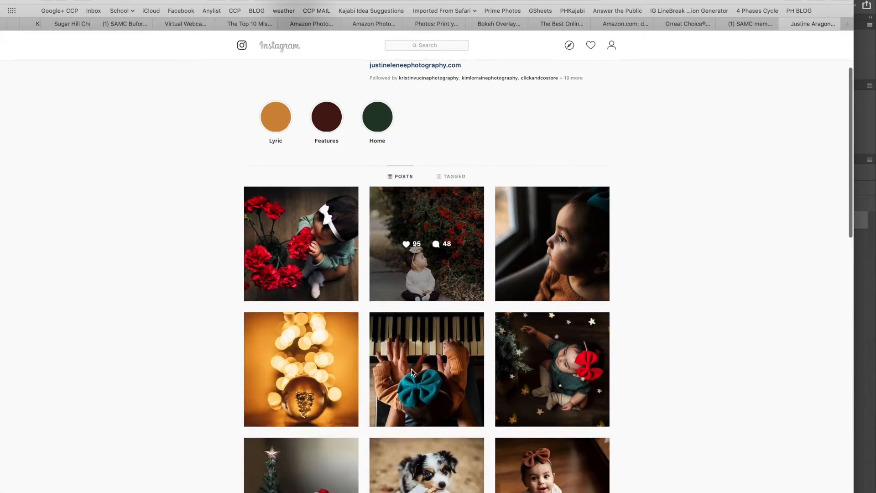
click(305, 398)
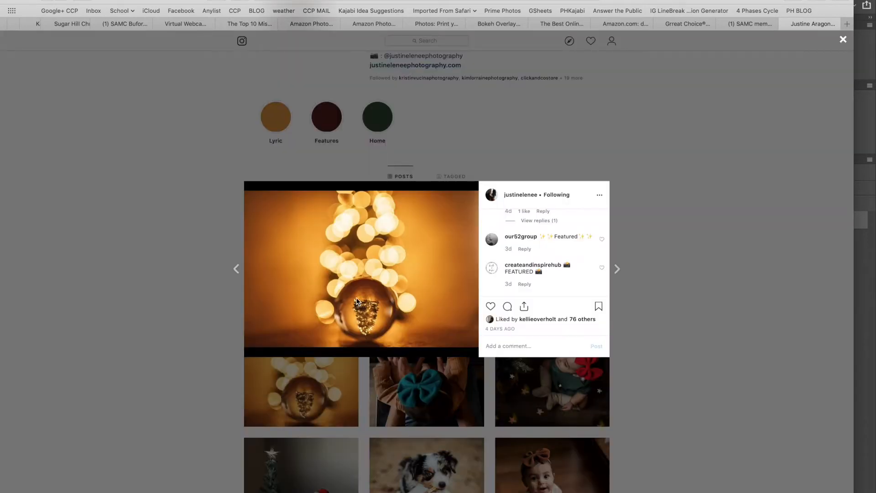
click(661, 182)
Step: Switch to Photoshop, start placing an embedded file in the baby photo, and open Dropbox's Bokeh Overlay Collection folder
mouse_move(537, 489)
click(502, 487)
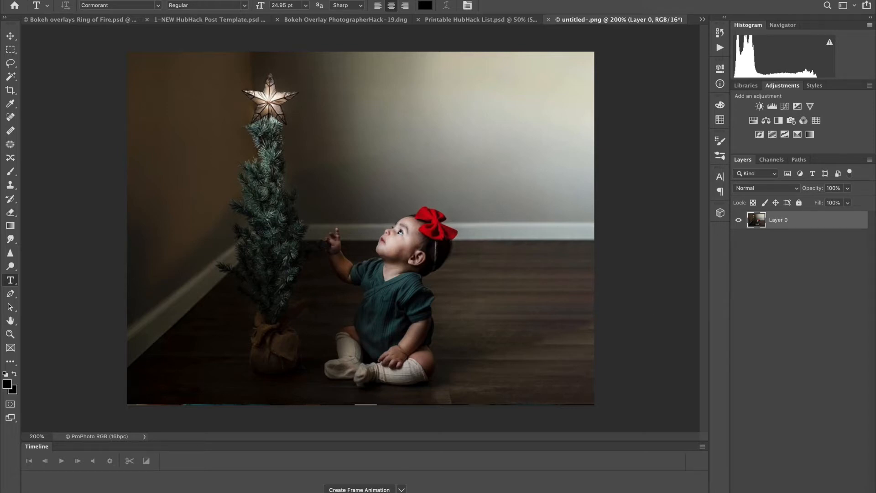
click(94, 0)
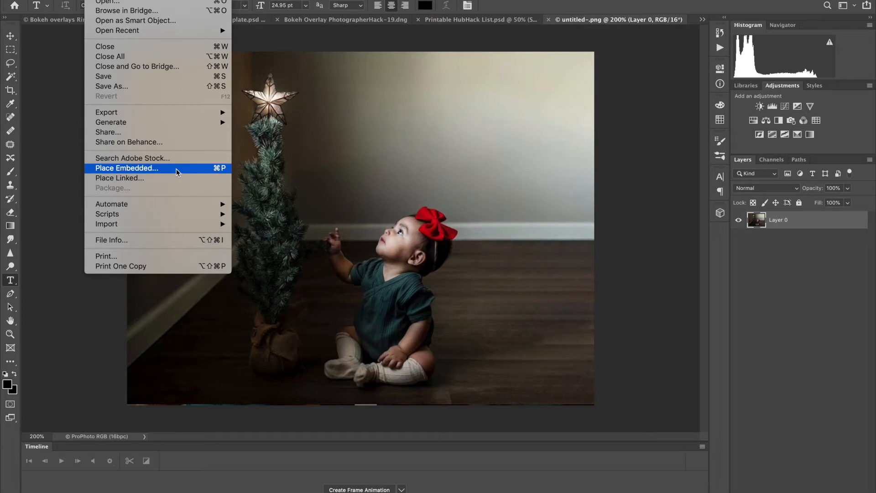
click(177, 173)
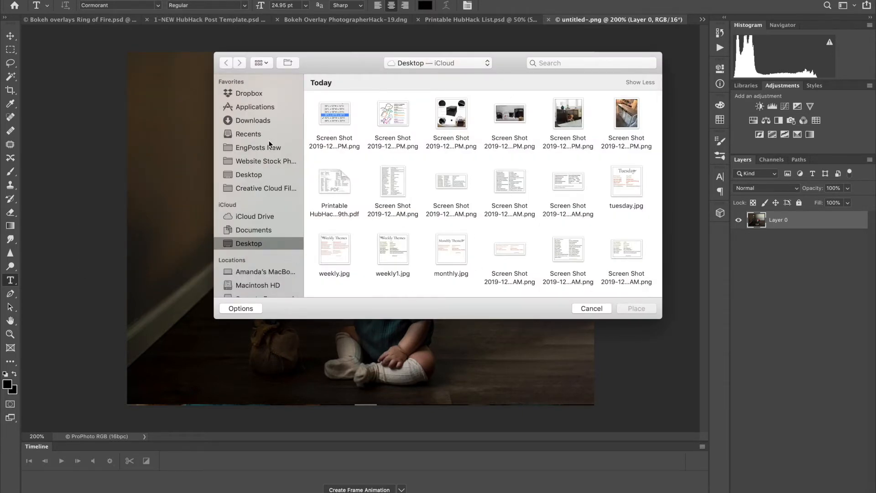
click(252, 94)
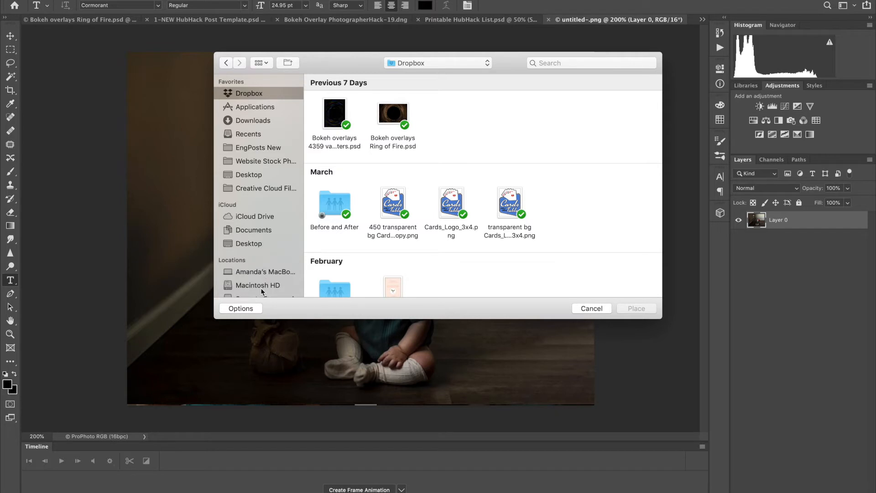
scroll(266, 181, down, 3)
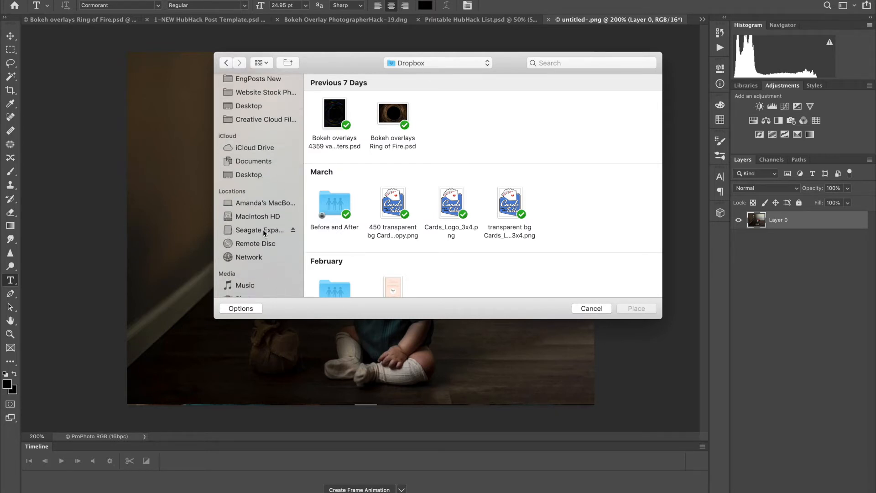
scroll(264, 230, up, 3)
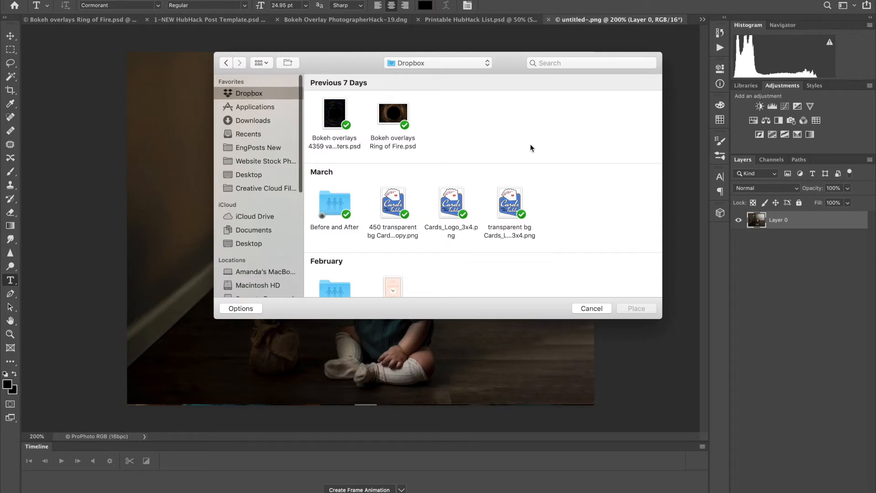
scroll(512, 147, down, 8)
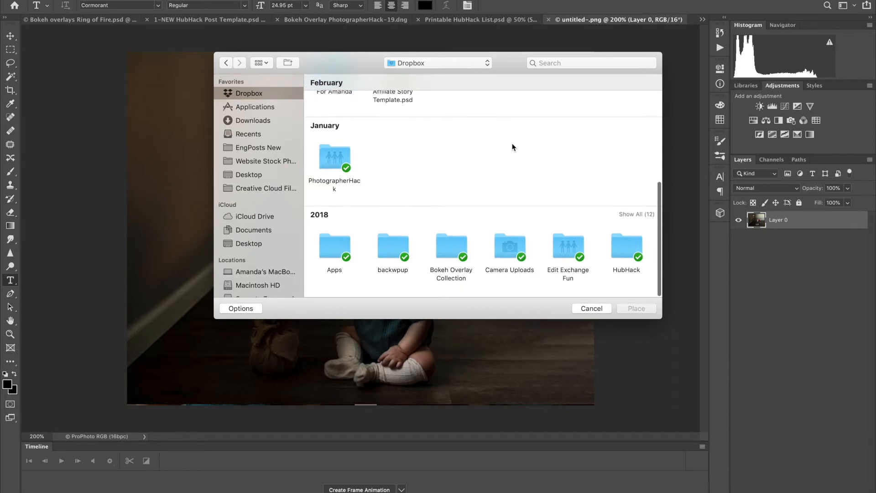
click(454, 253)
double_click(455, 254)
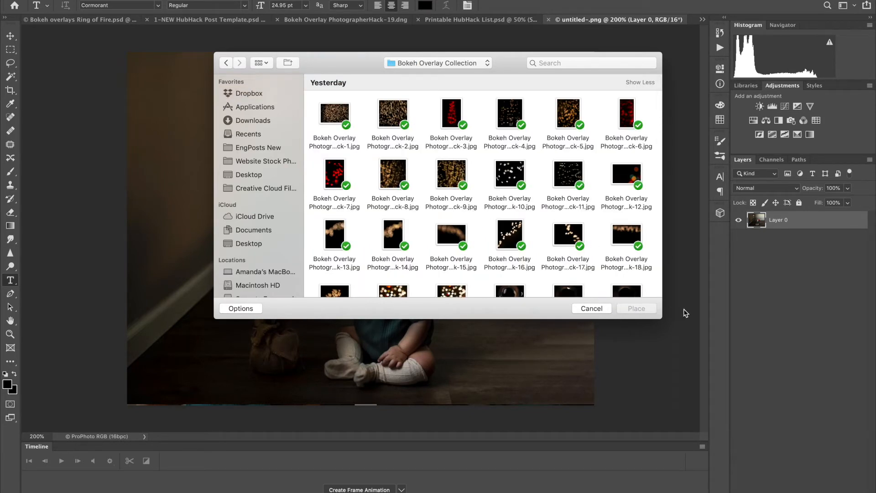
Step: Enlarge and reposition the file dialog and look through the bokeh overlay thumbnails for a suitable one
drag(662, 318, 671, 431)
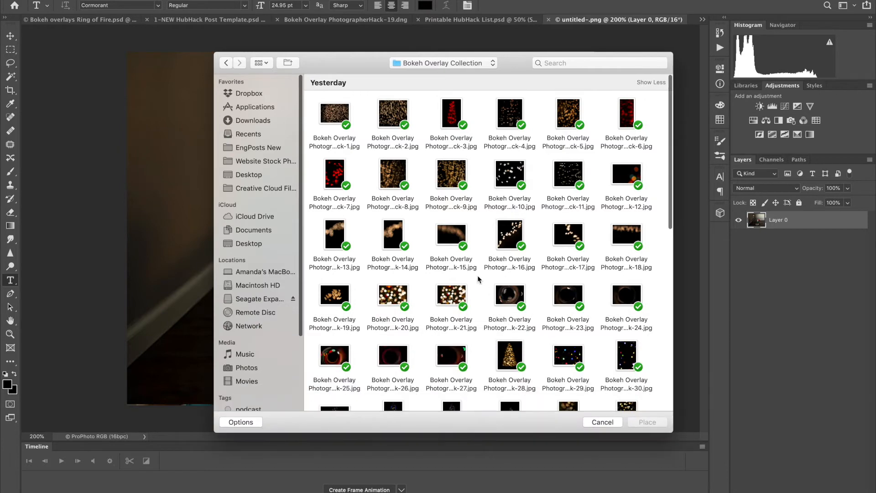
scroll(479, 279, down, 5)
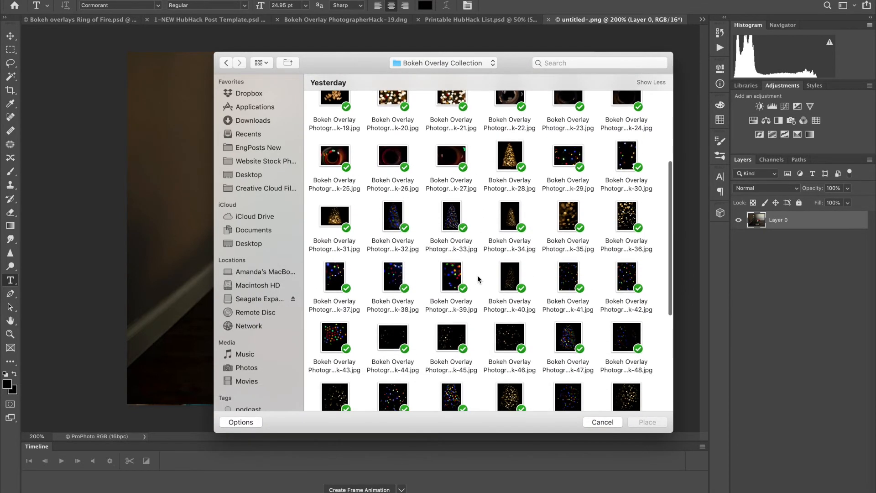
scroll(479, 279, down, 2)
scroll(479, 279, up, 1)
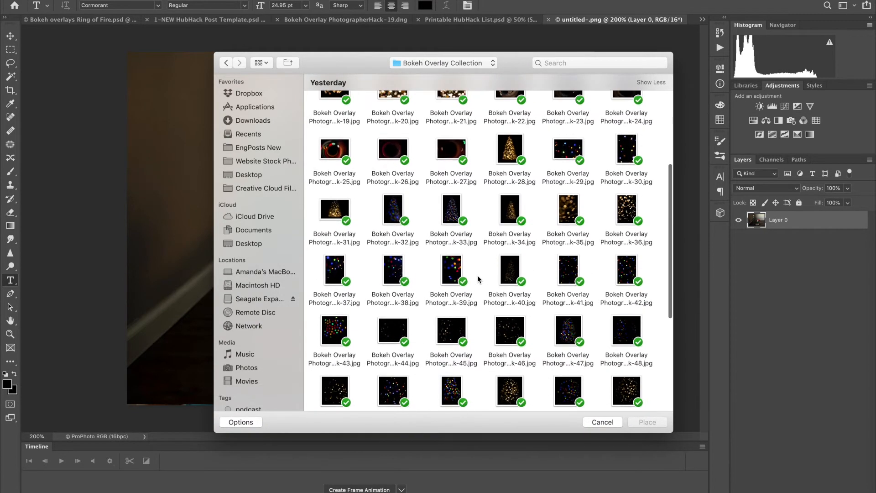
scroll(479, 279, up, 1)
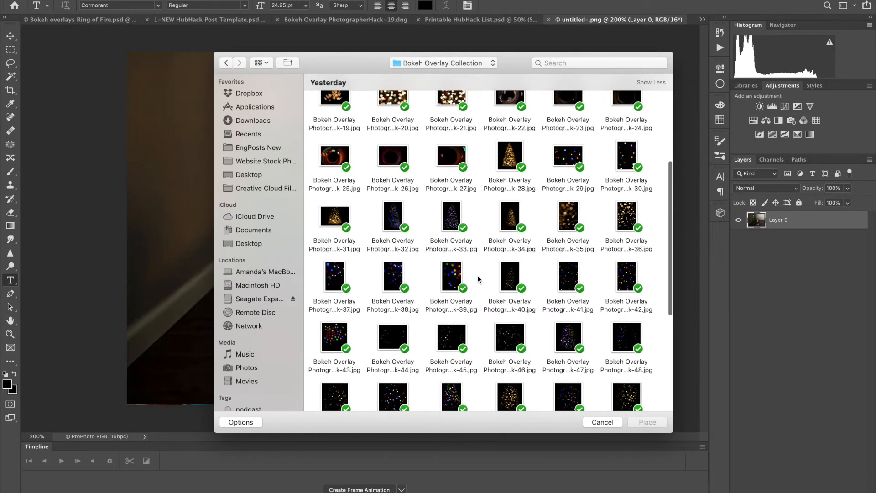
drag(346, 72, 129, 285)
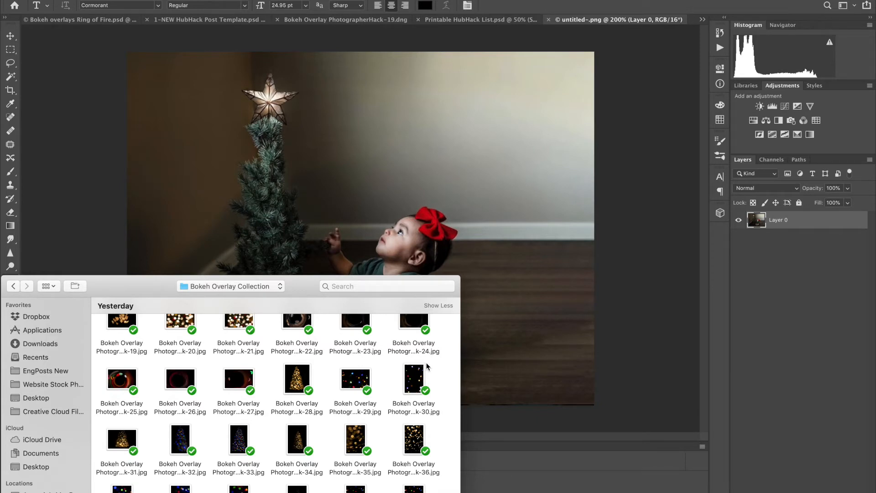
drag(156, 287, 217, 149)
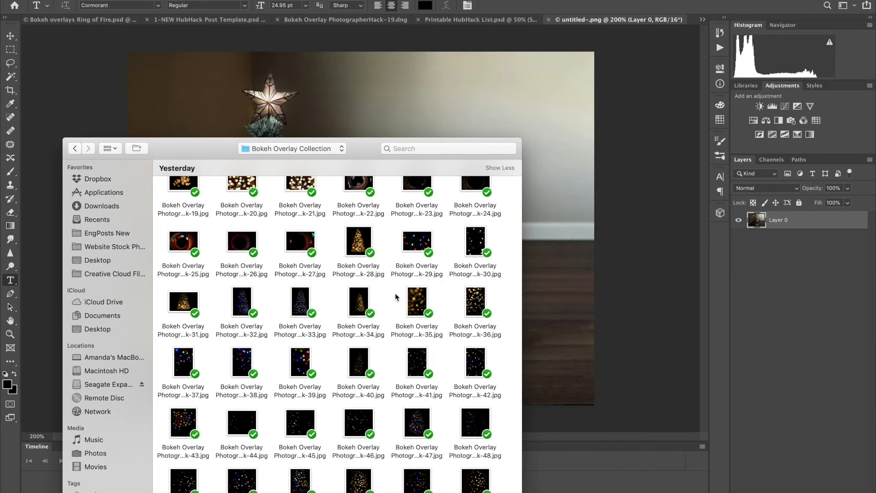
scroll(392, 305, down, 3)
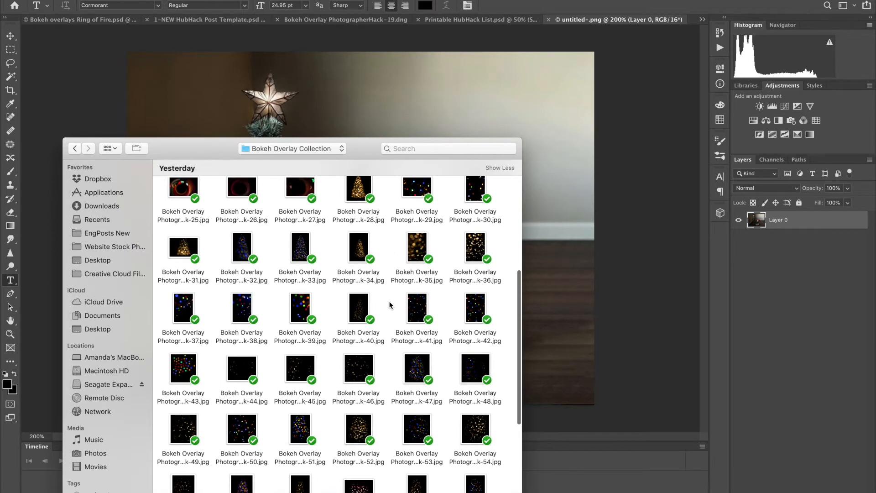
scroll(390, 305, down, 4)
scroll(390, 305, down, 2)
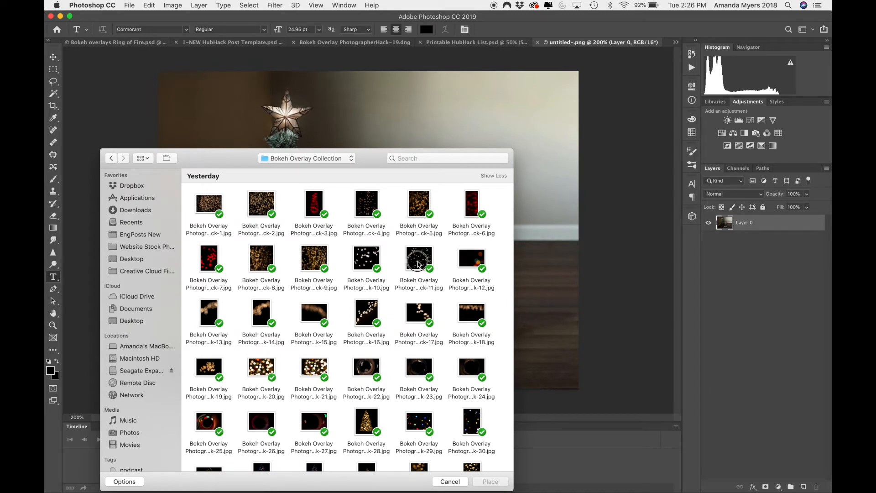
Step: Place the heart-shaped Bokeh Overlay PhotographerHack-11 file as an embedded layer over the baby photo
click(418, 264)
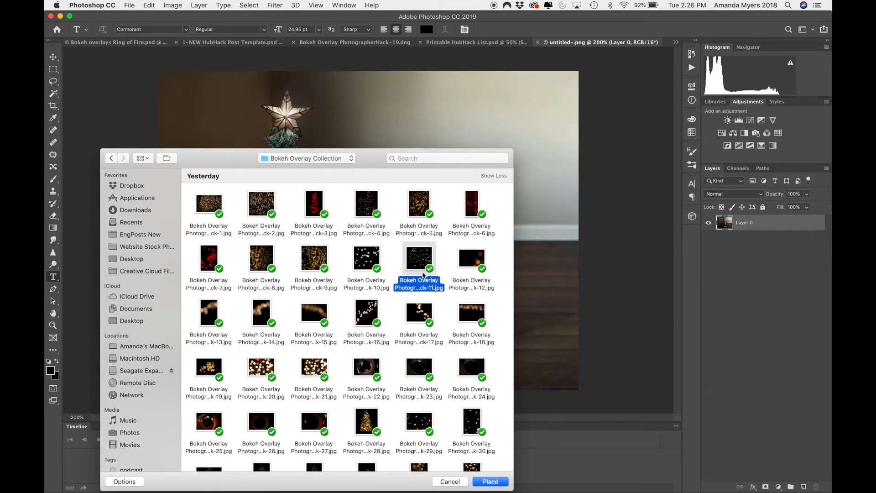
click(501, 483)
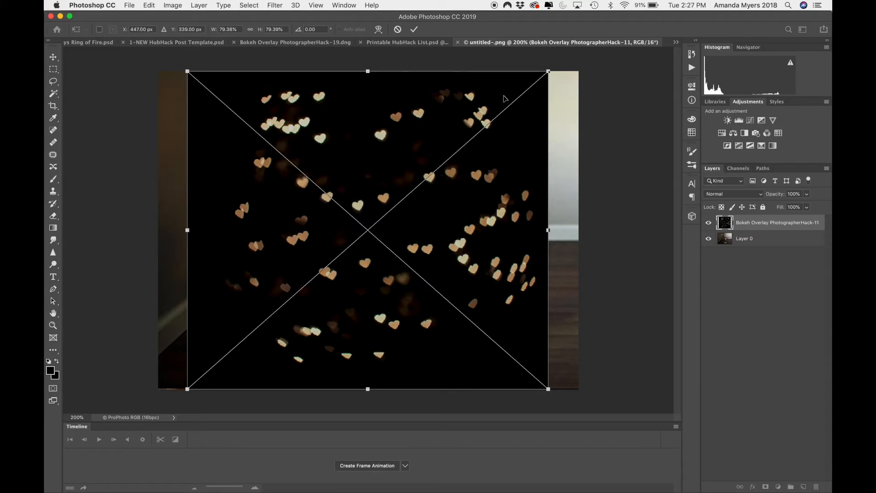
mouse_move(489, 103)
mouse_down()
mouse_move(481, 313)
mouse_move(490, 137)
mouse_move(472, 103)
mouse_move(479, 105)
mouse_up()
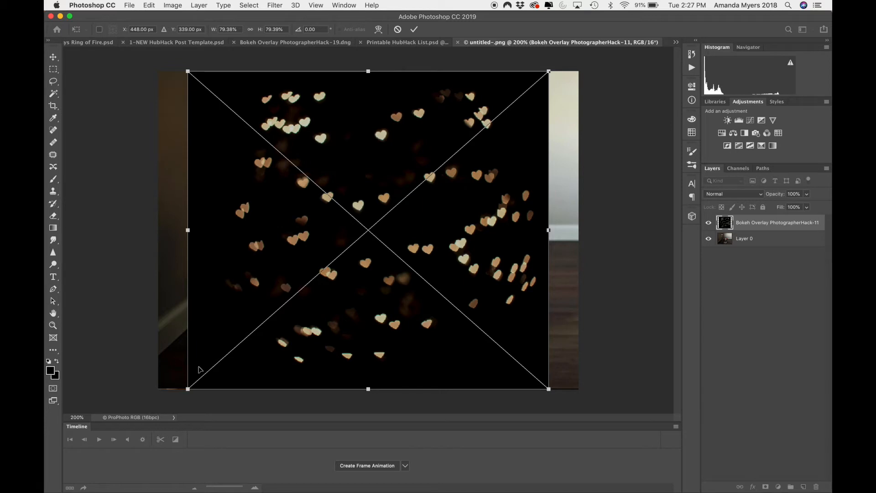
Step: Stretch the placed overlay to 92.37% width and 79.74% height so that it covers the whole photo
drag(549, 387, 519, 362)
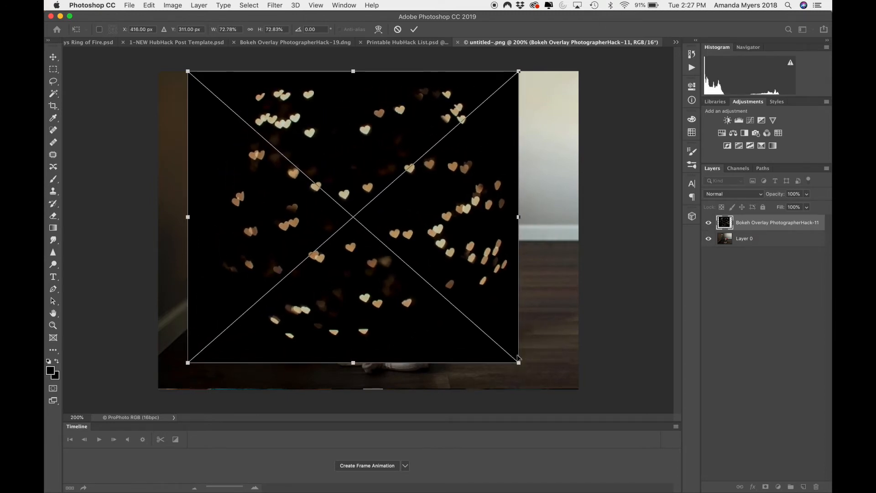
drag(519, 363, 449, 301)
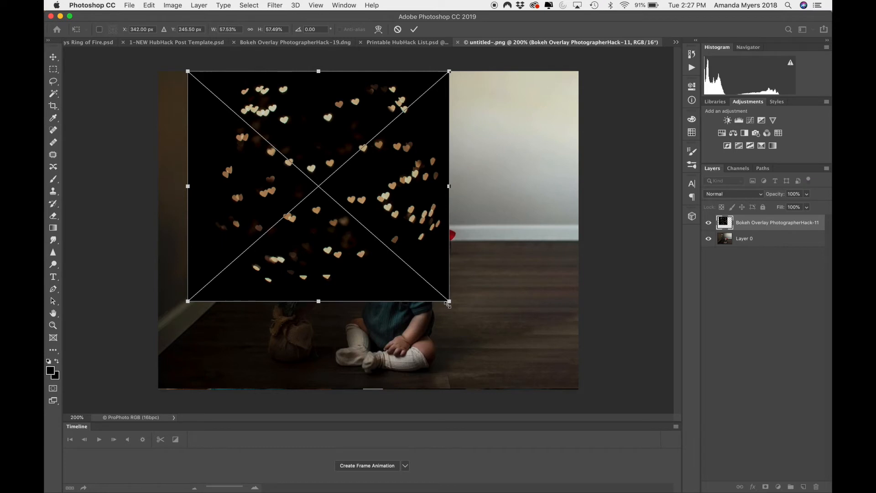
drag(449, 302, 551, 390)
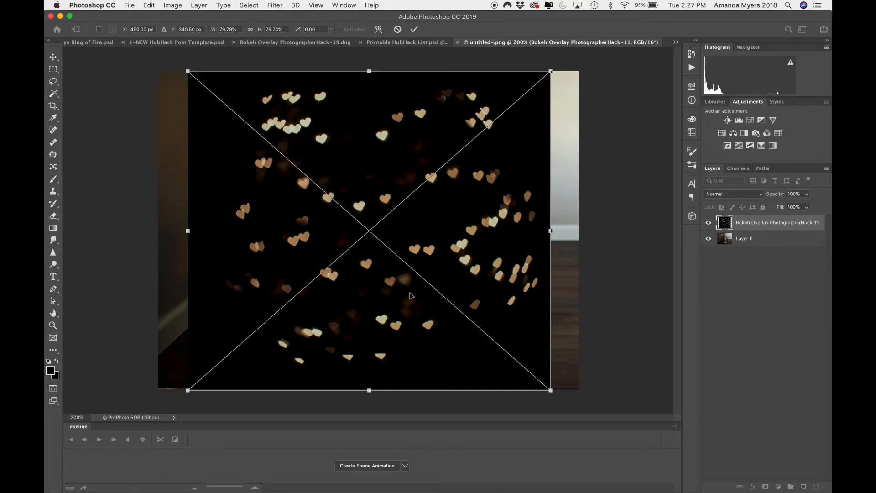
drag(551, 230, 579, 231)
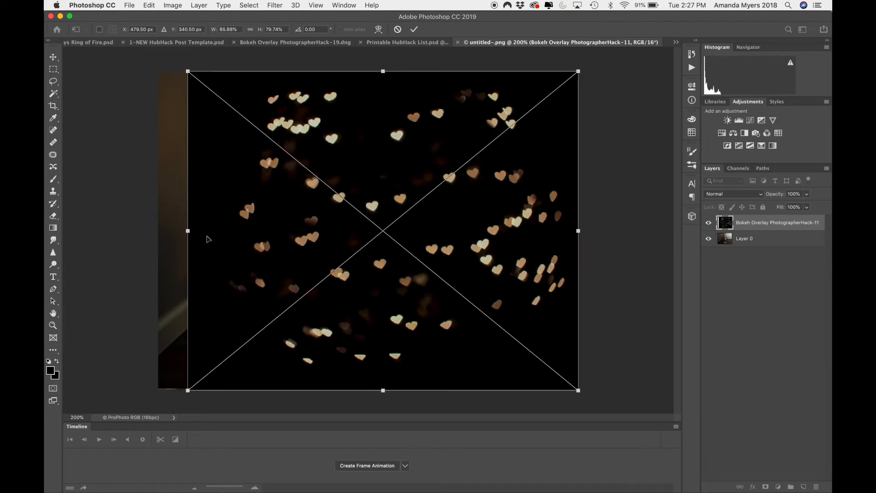
drag(187, 231, 159, 232)
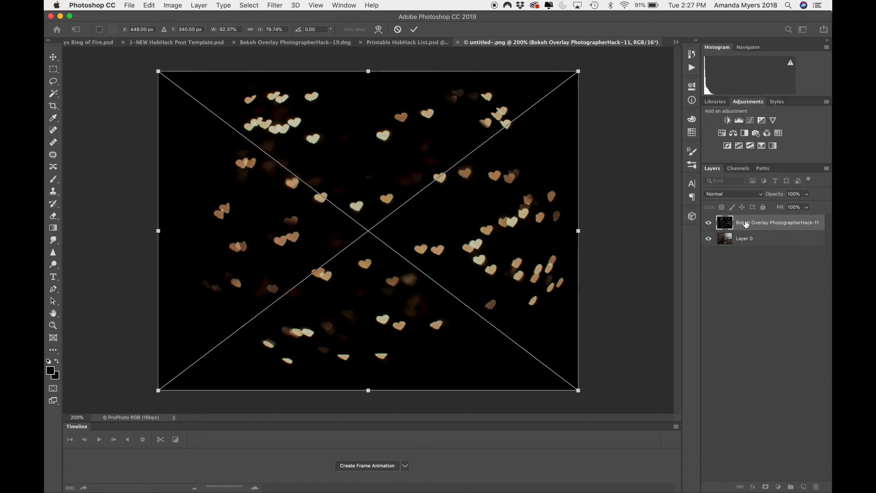
key(Return)
key(t)
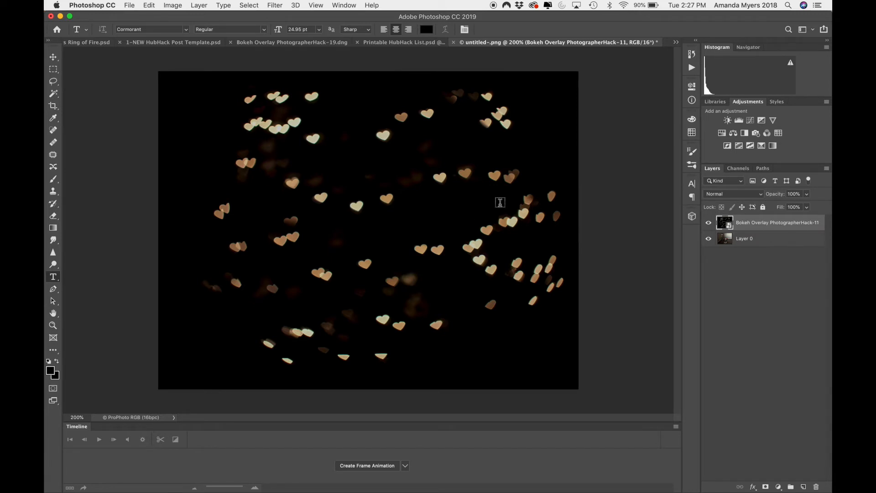
key(super+t)
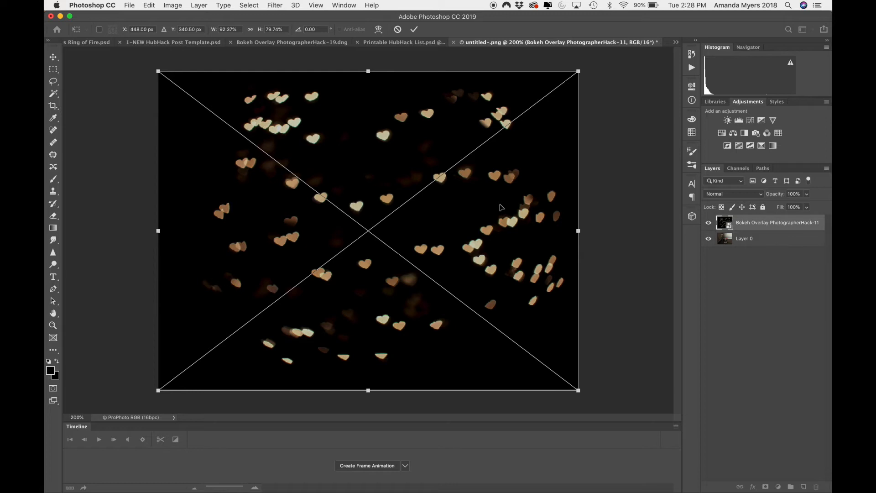
key(Return)
key(t)
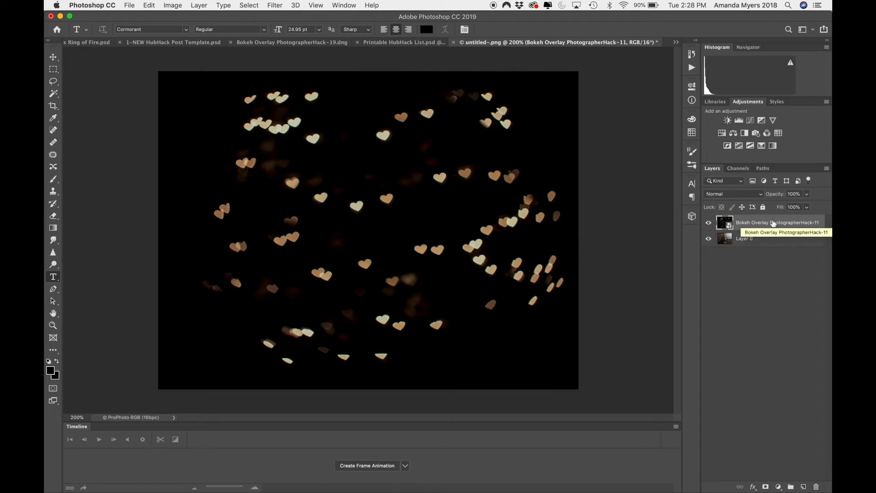
Step: Set the overlay layer's blend mode to Screen and move the overlay toward the photo's upper right
click(725, 195)
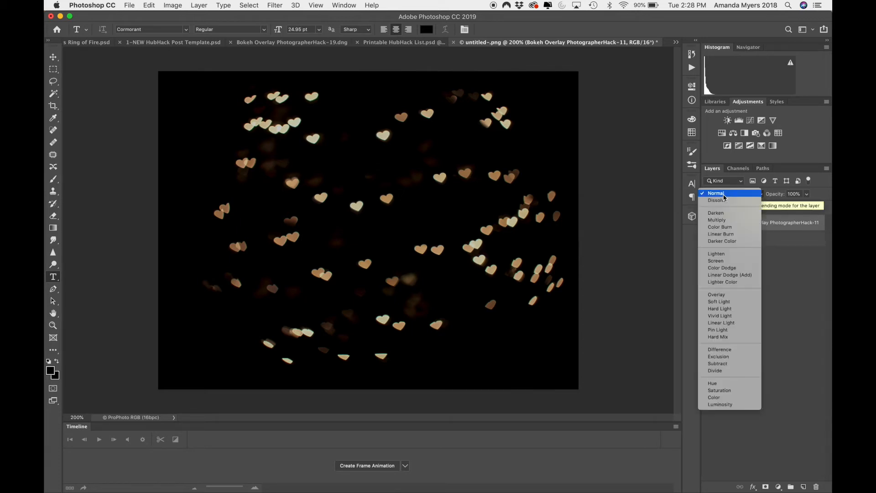
click(731, 262)
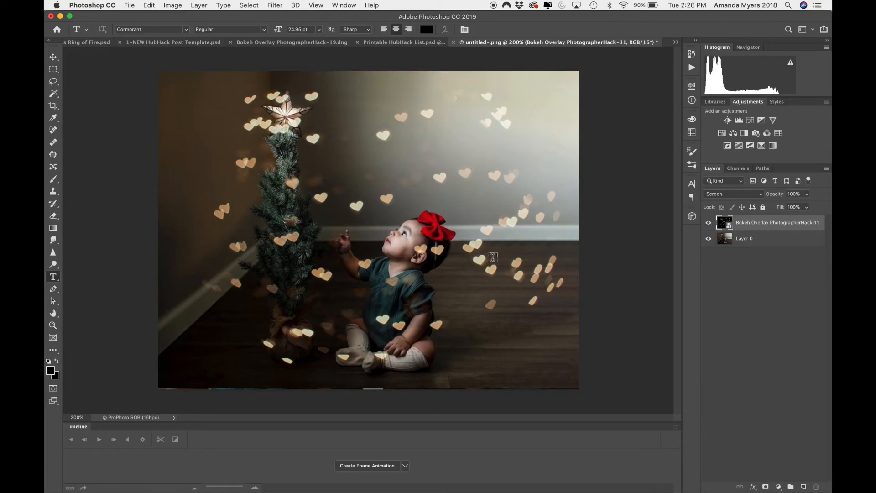
key(v)
drag(506, 210, 528, 210)
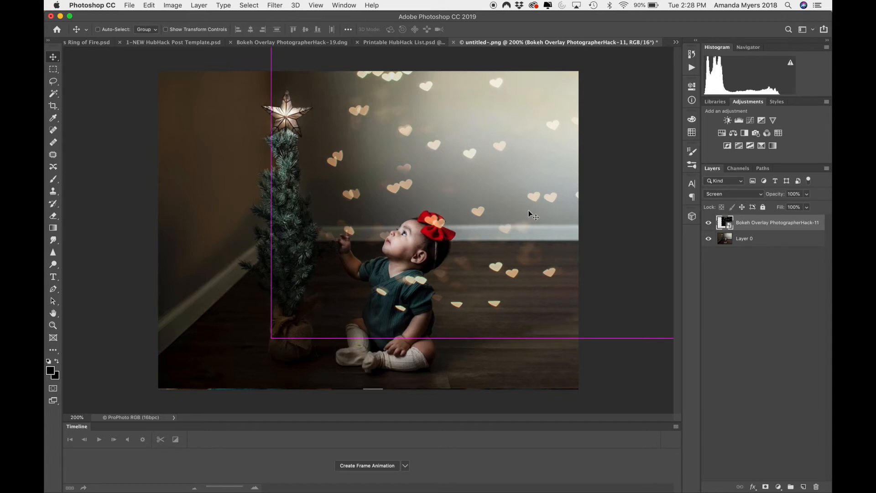
Step: Transform the overlay to 84.23% width and 96.14% height and position it over the right half of the photo
key(super+minus)
key(super+minus)
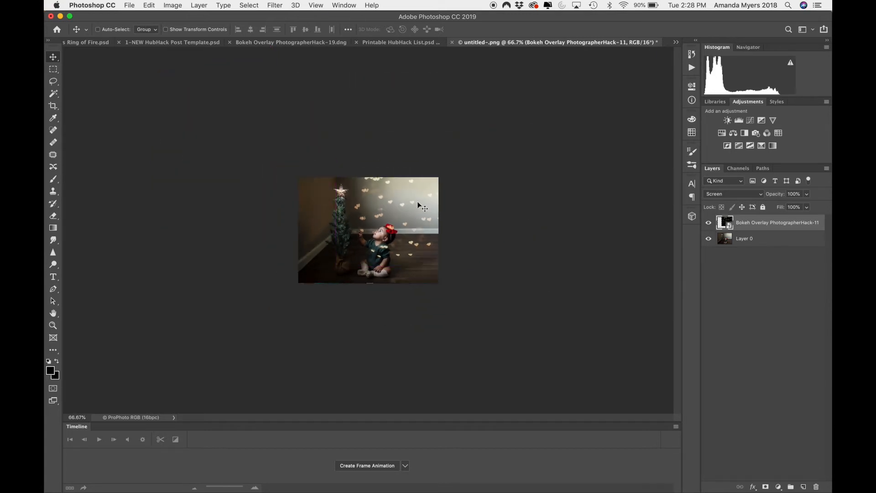
key(super+t)
click(478, 158)
drag(477, 158, 446, 157)
click(446, 266)
drag(446, 266, 463, 284)
drag(442, 221, 466, 208)
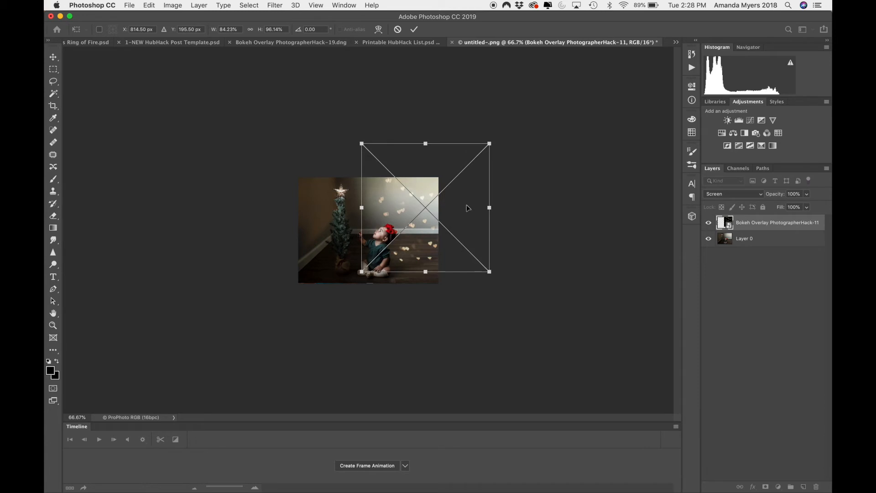
key(Return)
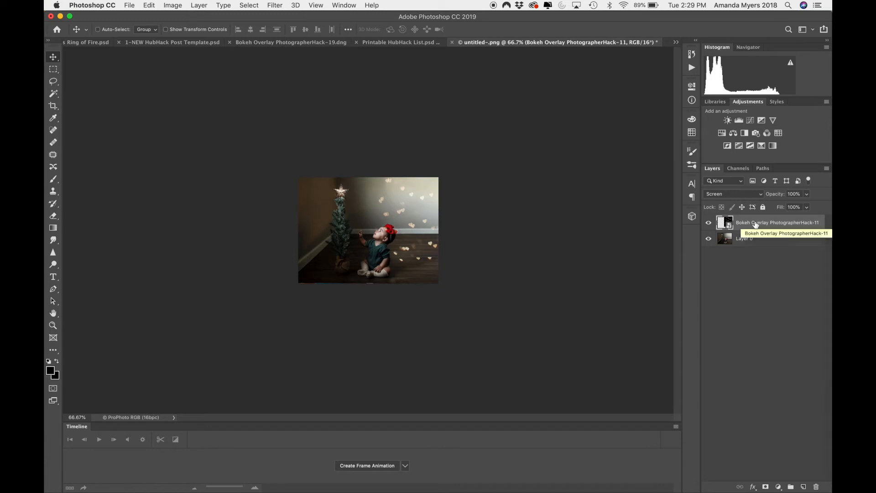
Step: Duplicate the bokeh overlay layer and move the copy up and left, over the tree and upper wall
key(super+j)
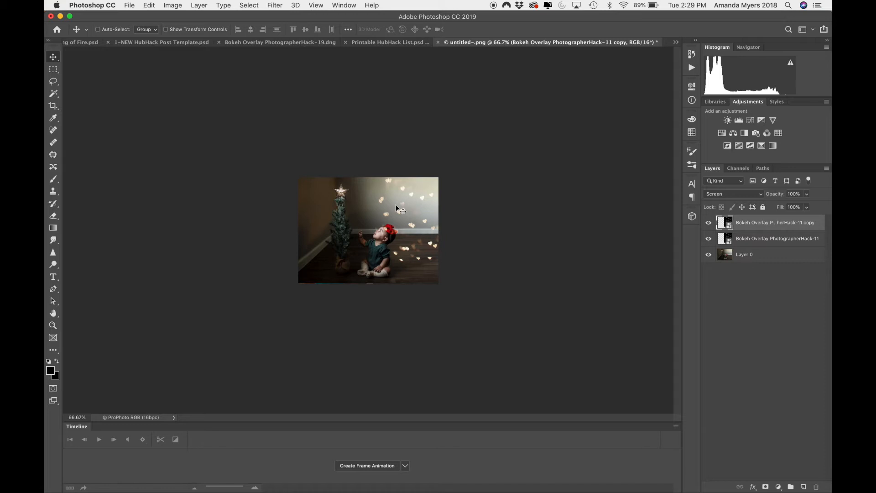
drag(413, 203, 342, 174)
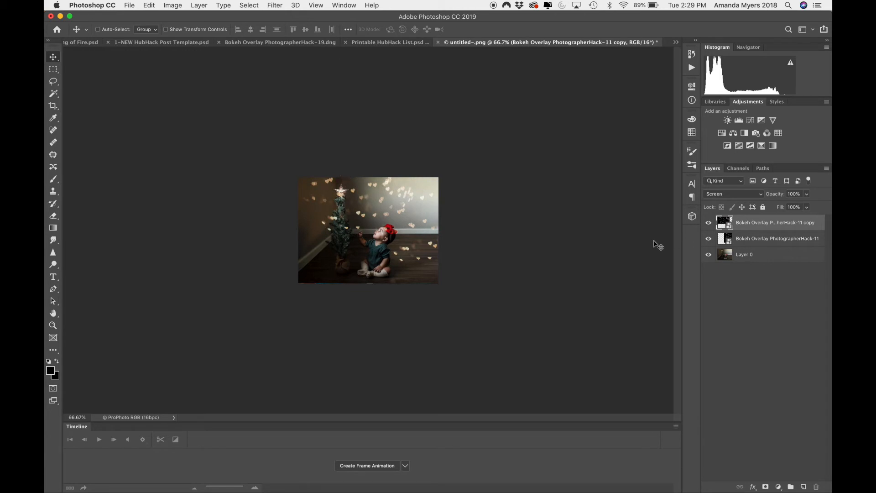
key(super+equal)
key(super+equal)
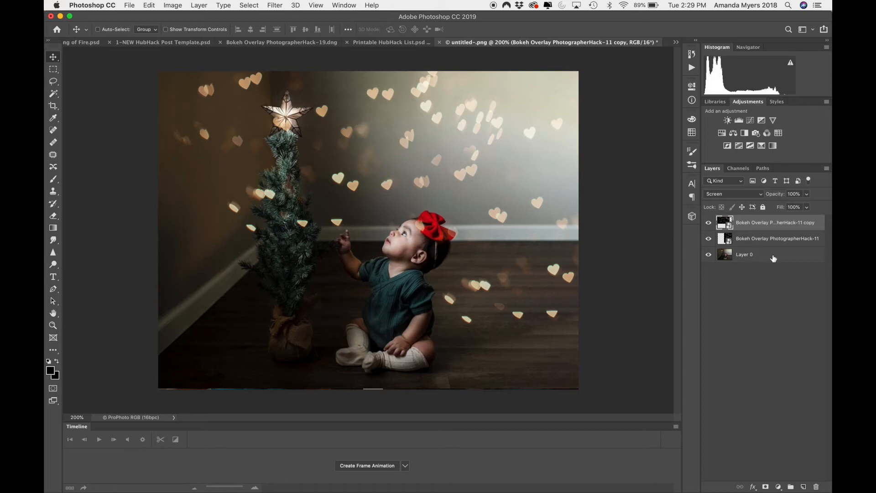
Step: Group the two bokeh overlay layers
click(751, 240)
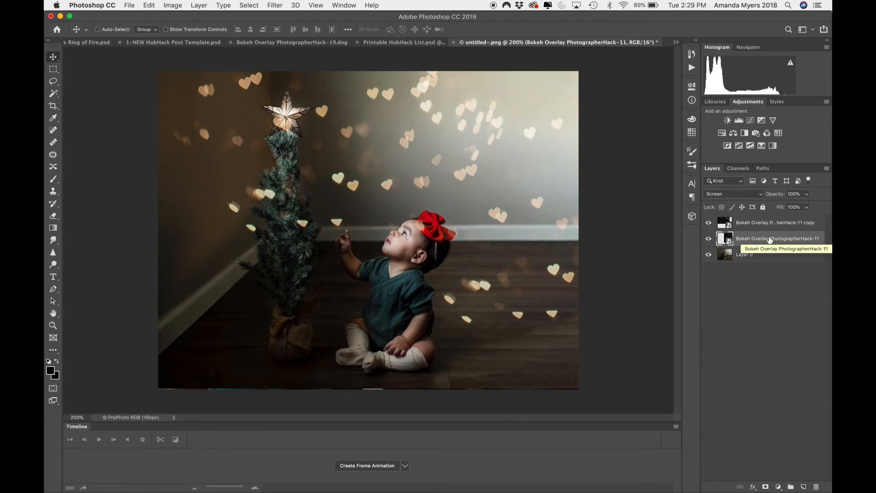
click(764, 223)
click(765, 241)
click(764, 223)
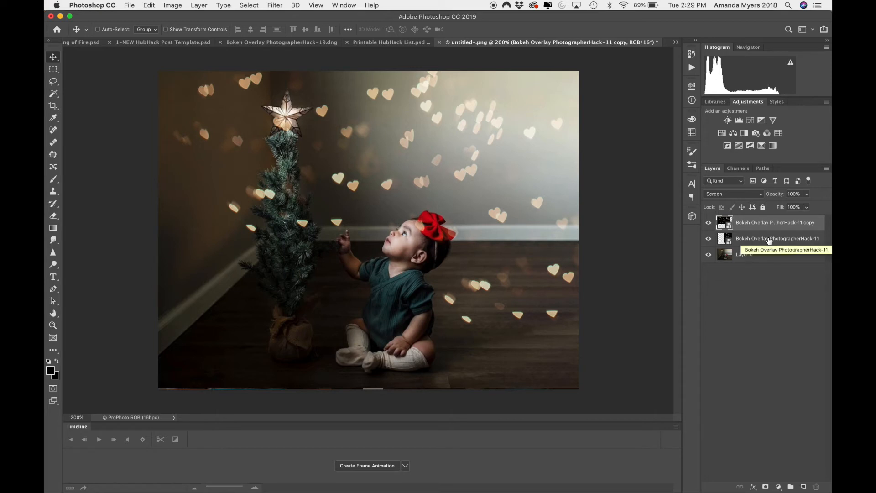
shift+click(770, 239)
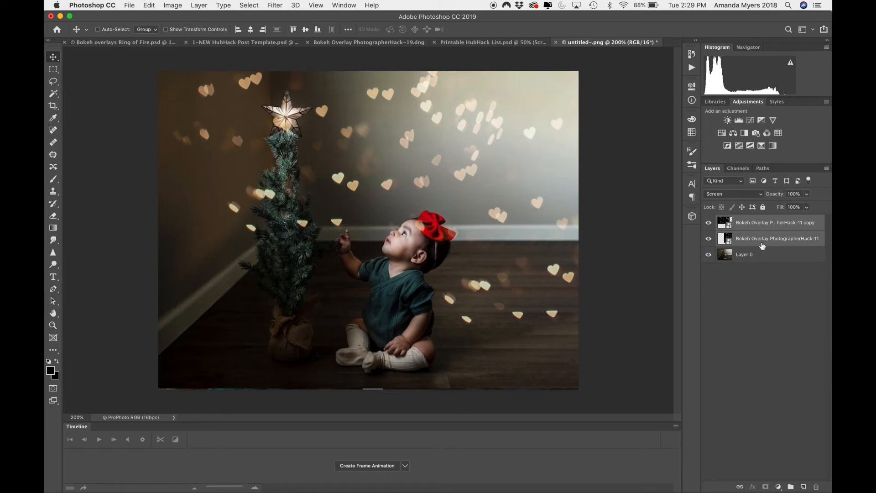
key(super+g)
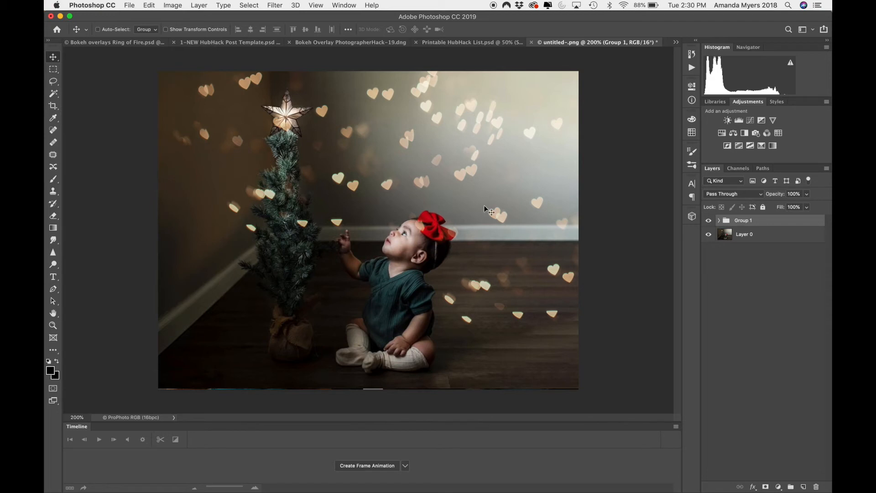
Step: Add a layer mask to the overlay group and ready the Brush tool with black as the foreground color
click(767, 487)
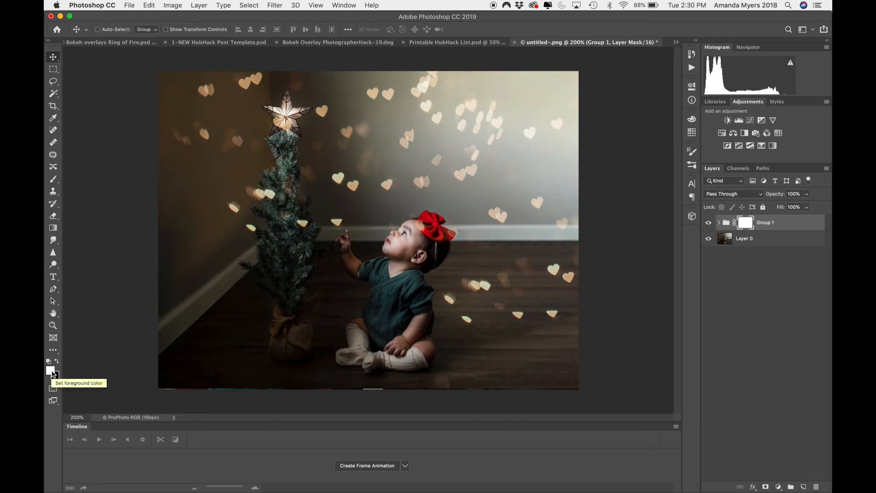
key(b)
key(x)
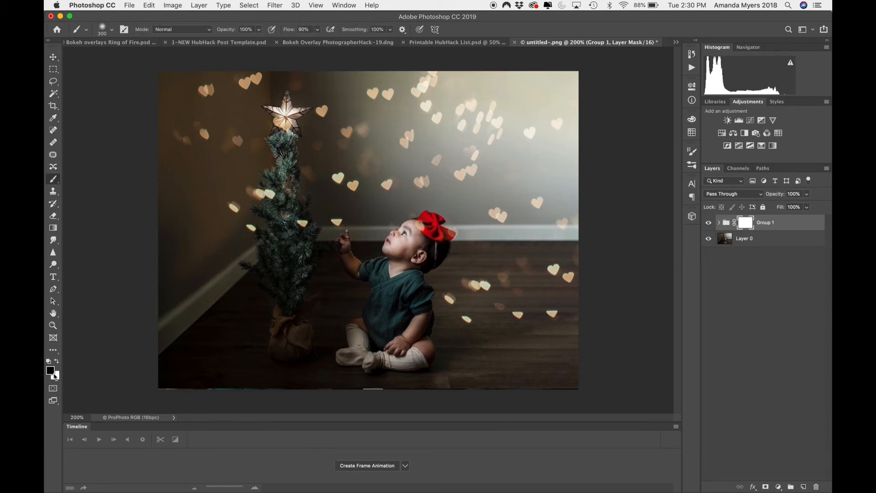
key(x)
key(x)
key(x)
key(x)
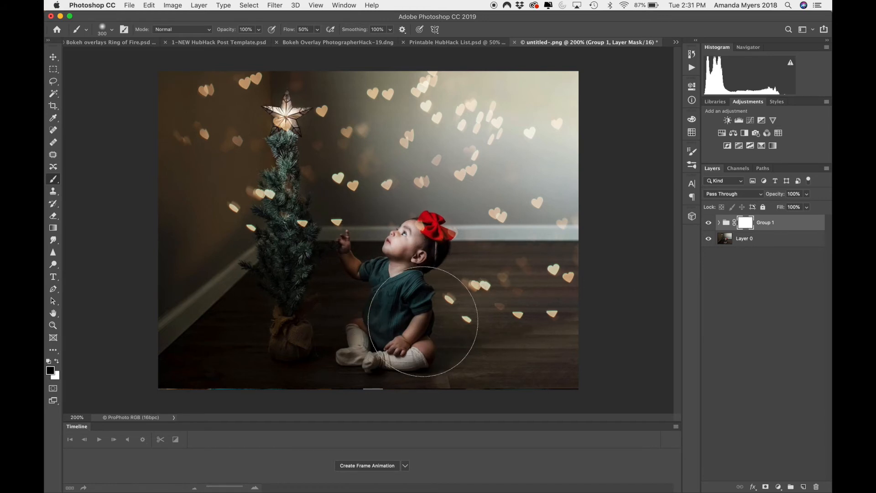
Step: Paint black on the group's mask with a soft brush reduced to size 125 to hide the hearts over the baby and the tree
drag(448, 319, 428, 322)
key(bracketleft)
key(bracketleft)
key(bracketleft)
key(bracketleft)
key(bracketleft)
mouse_move(475, 329)
mouse_down()
mouse_move(457, 308)
mouse_move(478, 337)
mouse_move(436, 314)
mouse_up()
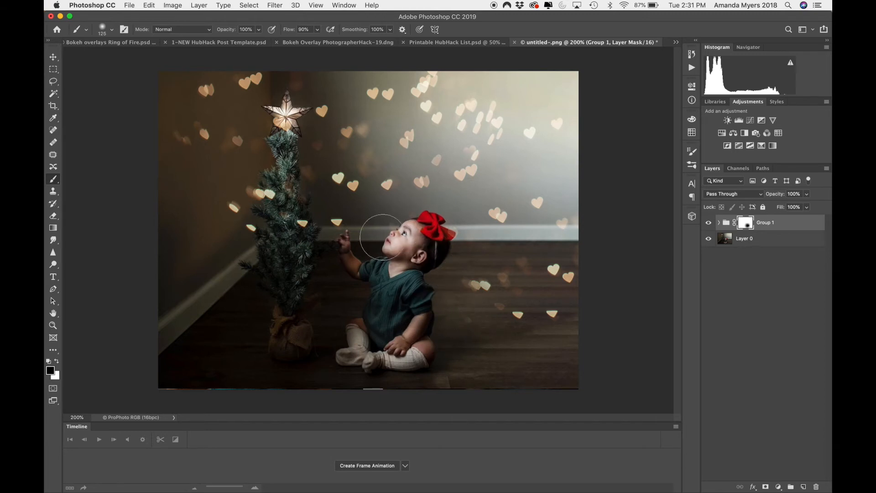
mouse_move(439, 258)
mouse_down()
mouse_move(373, 358)
mouse_move(380, 310)
mouse_move(429, 248)
mouse_move(420, 266)
mouse_up()
click(300, 225)
drag(284, 193, 283, 195)
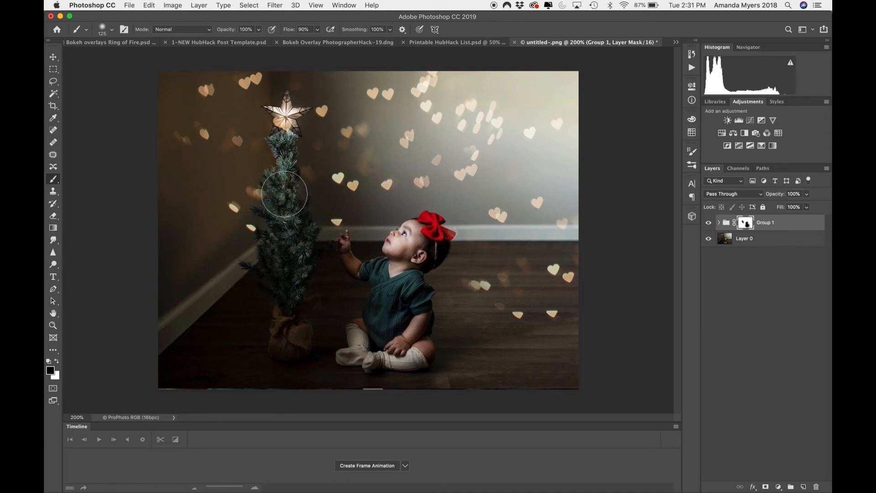
Step: Reduce the brush to size 70 and mask out stray hearts on the floor and beside the baby's raised hand
key(bracketleft)
key(bracketleft)
key(bracketleft)
key(bracketleft)
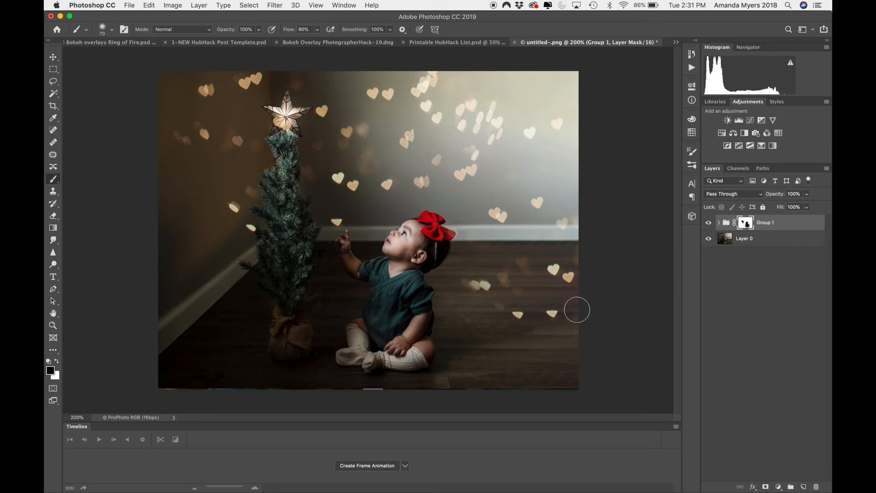
click(553, 317)
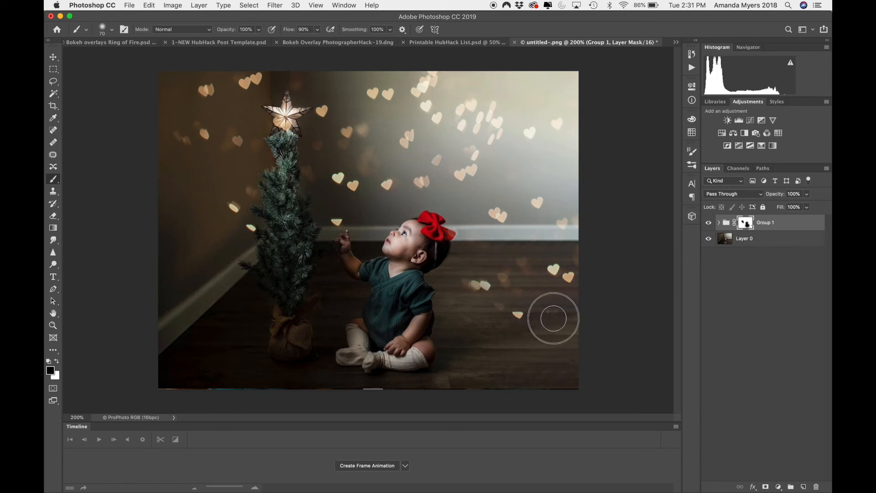
click(516, 315)
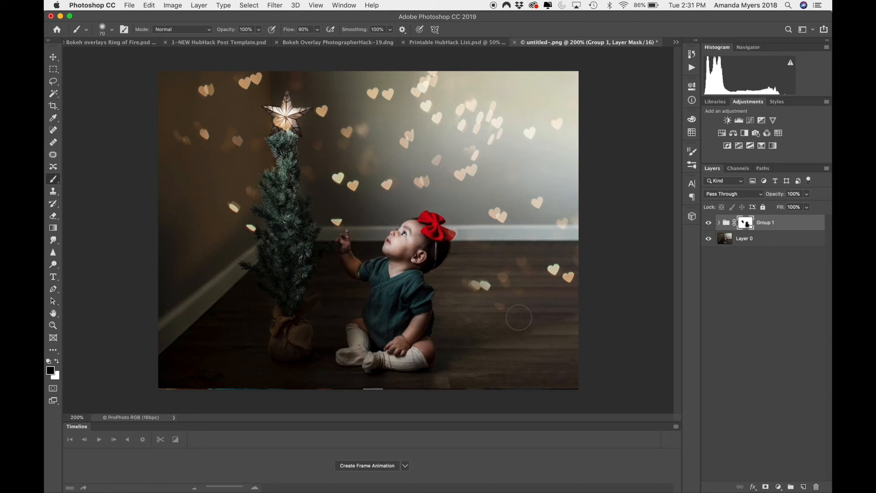
click(476, 284)
click(486, 286)
click(461, 284)
click(337, 224)
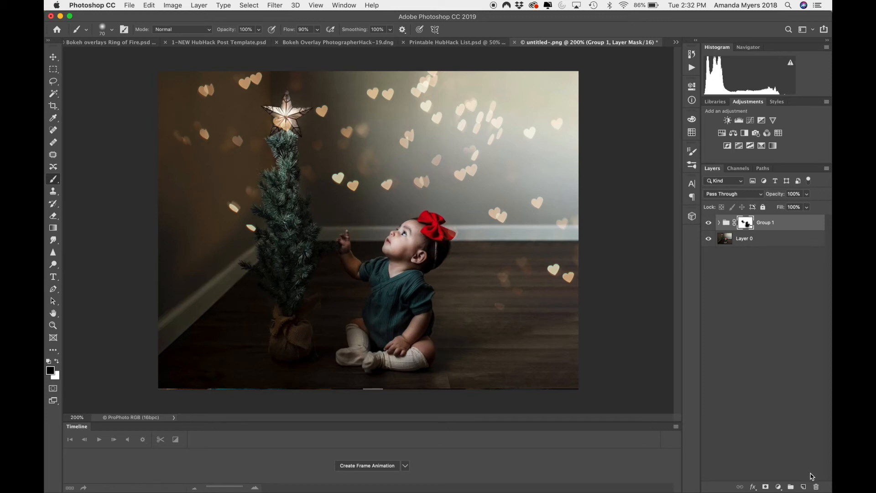
Step: Add a new blank layer above the overlay group and ready the Clone Stamp tool
click(803, 486)
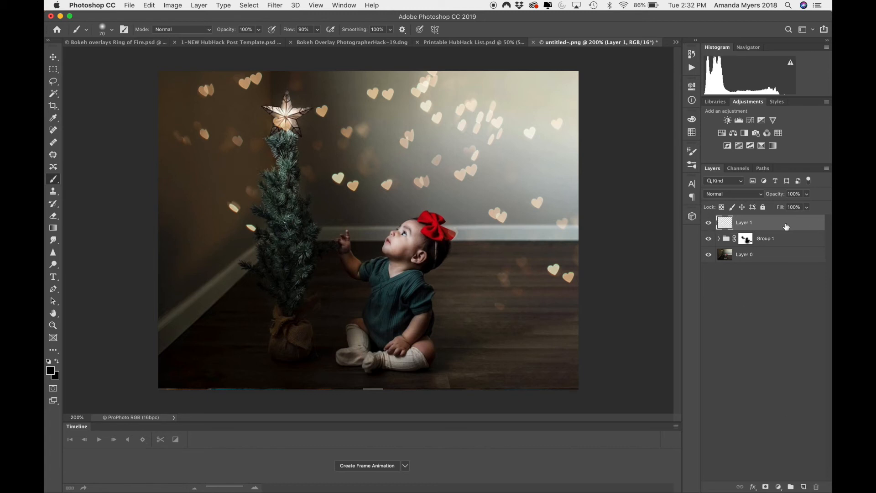
key(s)
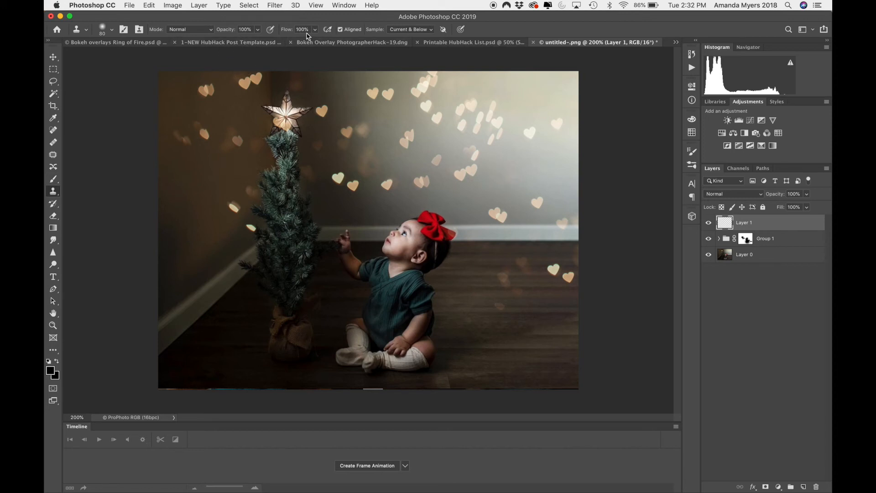
click(112, 30)
click(112, 31)
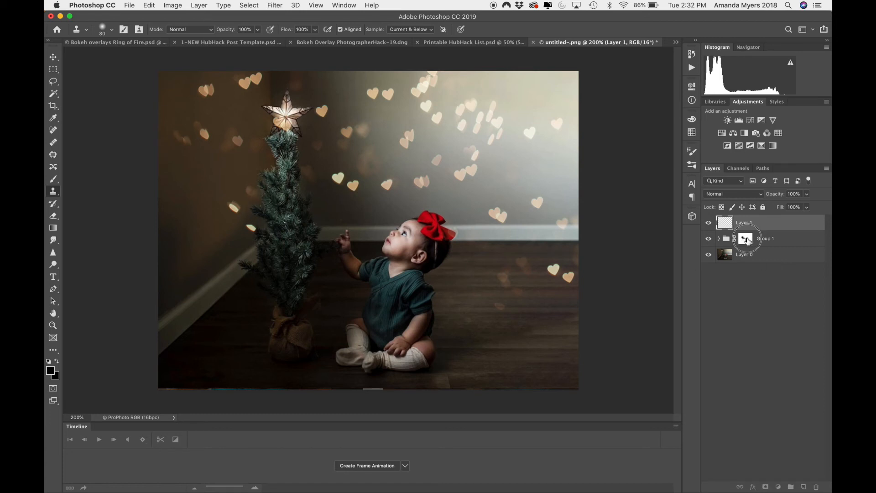
Step: Paint black on the group's mask with the Brush tool to hide the two cut-off hearts along the tree's left edge
click(742, 240)
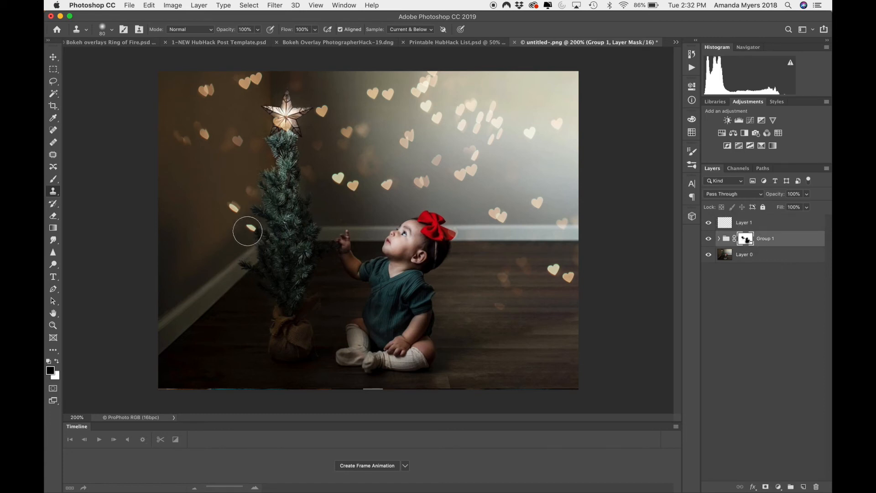
click(247, 233)
click(508, 172)
key(b)
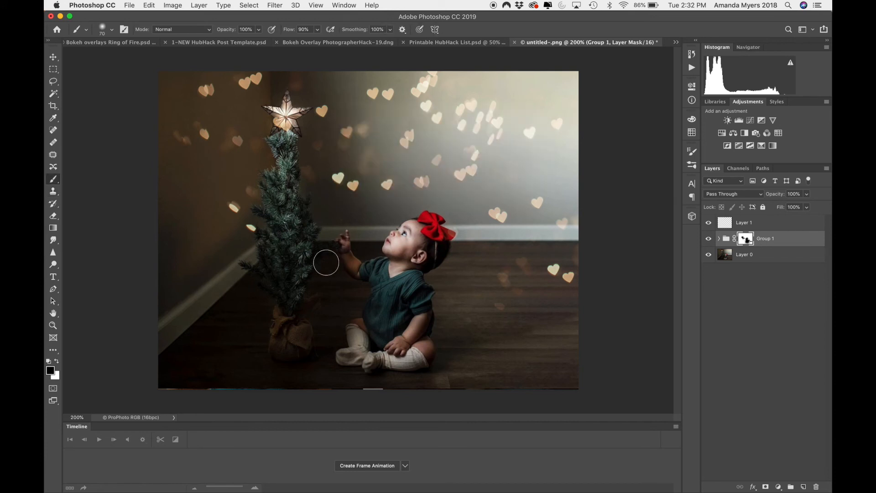
click(254, 227)
click(232, 208)
Step: On the blank layer, clone the heart on the right side of the wall to two spots above it with a size 60 Clone Stamp
click(726, 223)
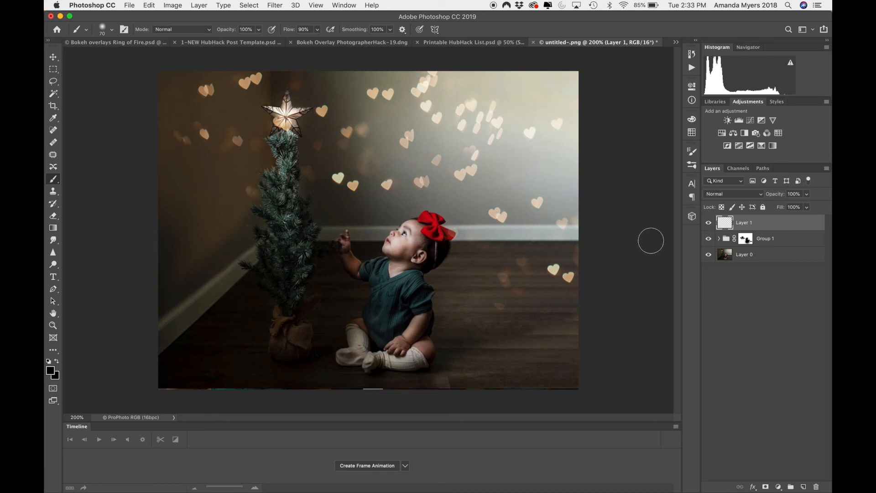
key(s)
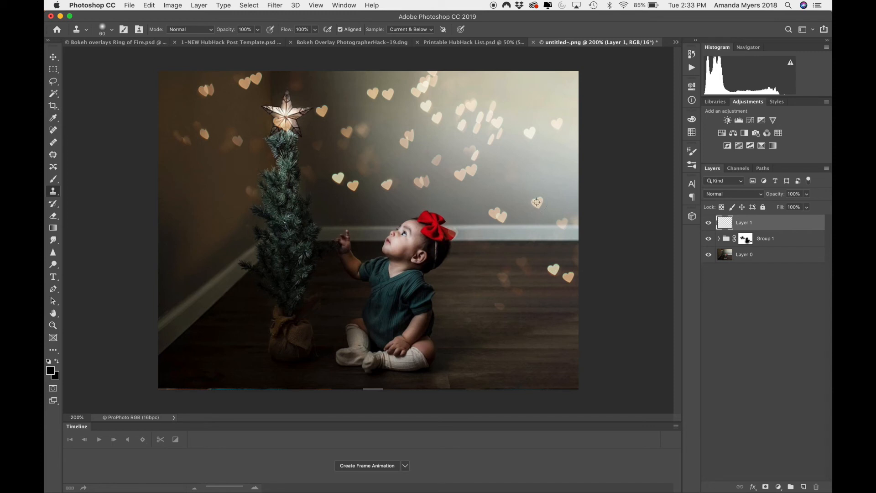
click(530, 181)
alt+click(537, 202)
click(553, 170)
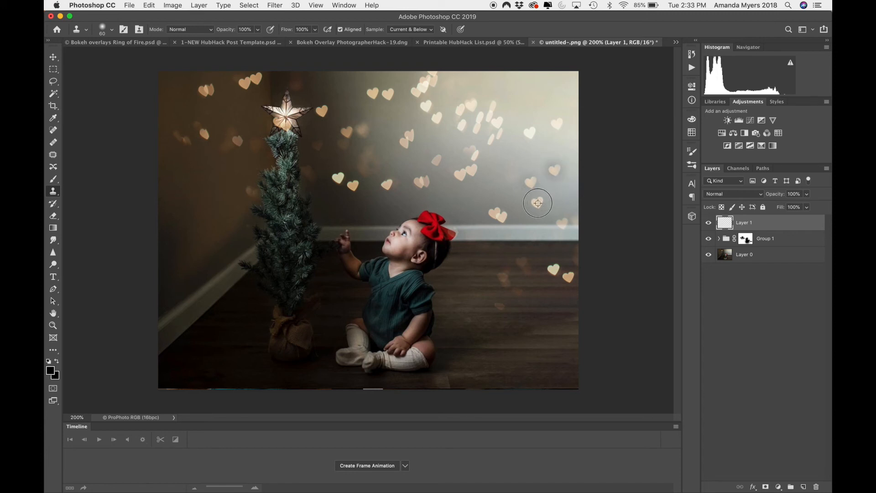
Step: Rotate the Clone Stamp's brush tip and stamp another heart on the wall, left of the two cloned hearts
click(112, 31)
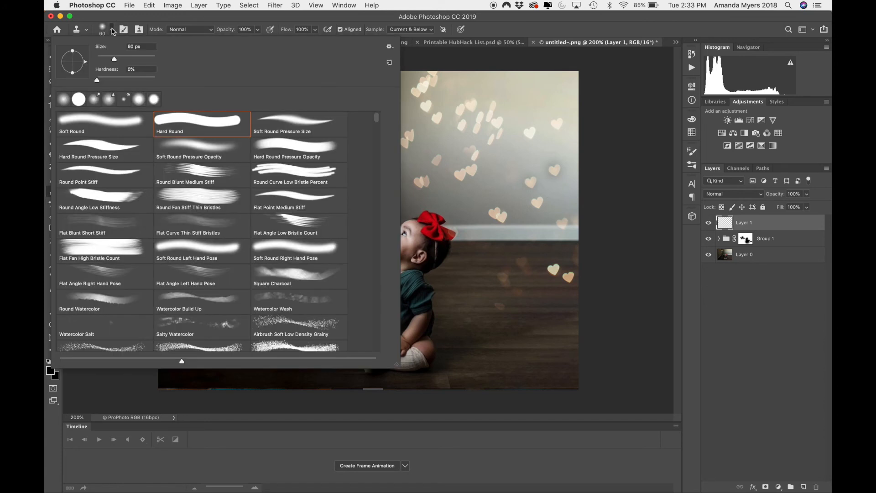
mouse_move(86, 67)
mouse_down()
mouse_move(83, 76)
mouse_move(65, 64)
mouse_move(75, 57)
mouse_move(86, 73)
mouse_move(89, 66)
mouse_move(82, 75)
mouse_move(86, 60)
mouse_move(84, 70)
mouse_up()
click(113, 32)
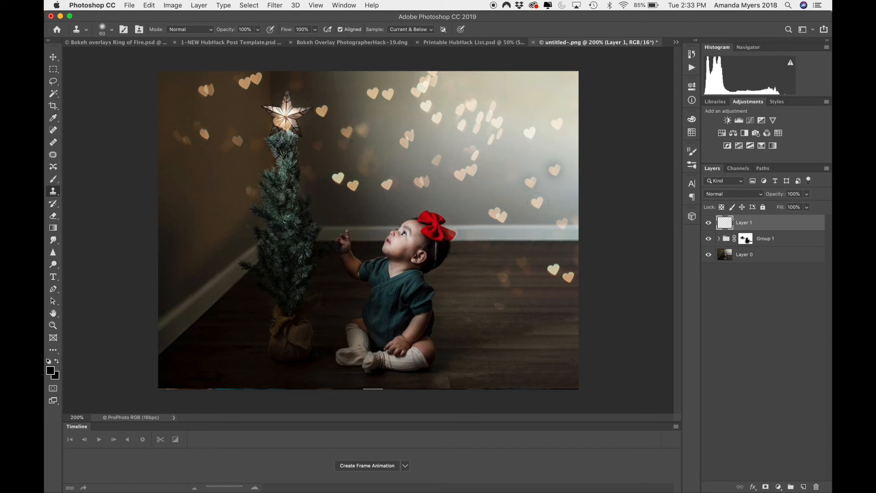
click(520, 165)
Step: Change the brush tip angle again, resample the right wall heart and clone it just to its left
click(112, 31)
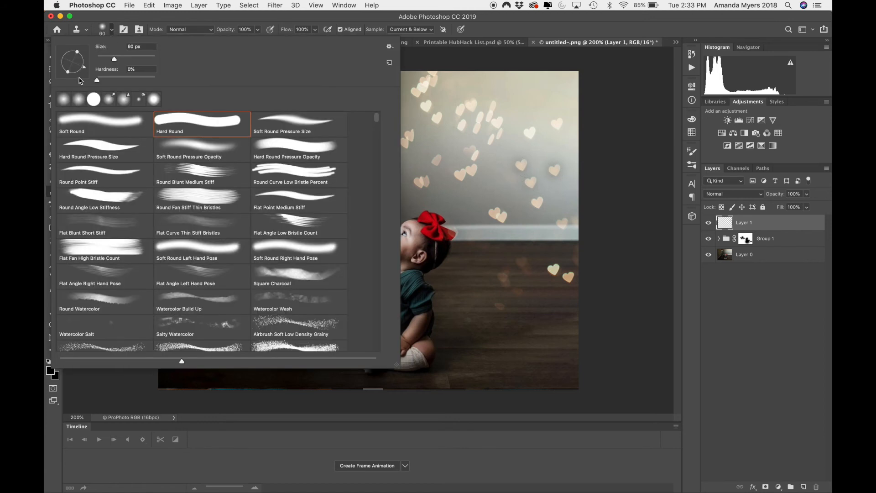
drag(84, 67, 82, 52)
click(112, 30)
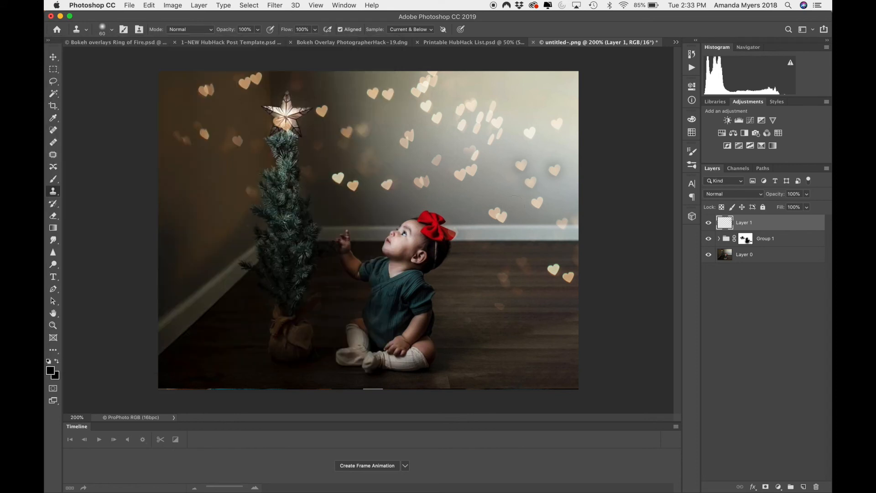
alt+click(538, 202)
click(508, 197)
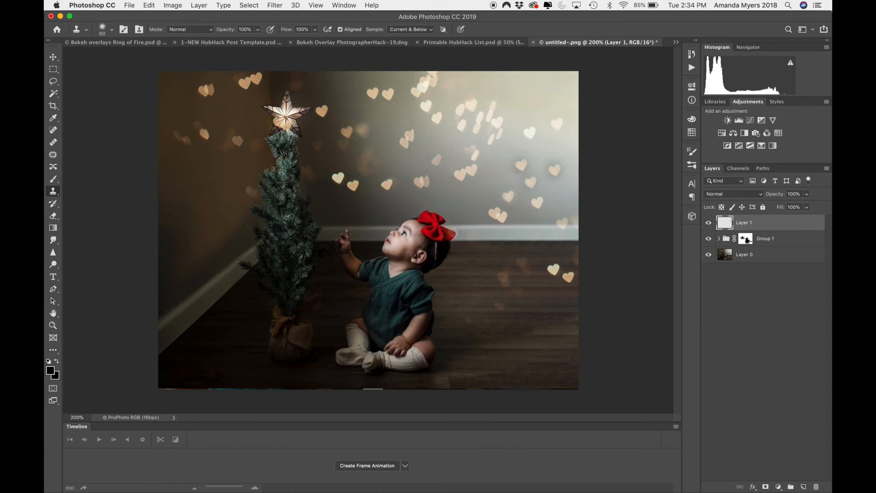
Step: Readjust the brush tip angle and clone a heart onto the wall just above the baby's raised hand
click(87, 31)
click(87, 31)
click(112, 30)
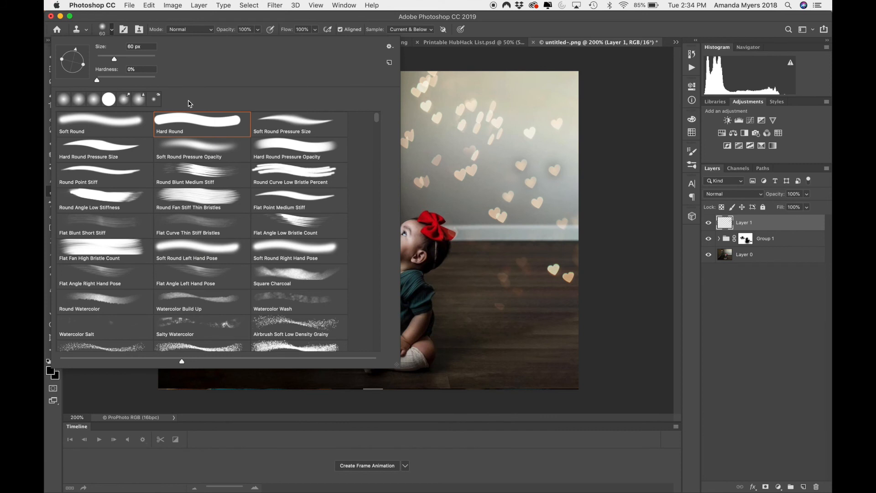
mouse_move(83, 63)
mouse_down()
mouse_move(58, 66)
mouse_move(67, 70)
mouse_move(73, 45)
mouse_move(86, 57)
mouse_move(78, 78)
mouse_move(79, 51)
mouse_move(86, 65)
mouse_up()
click(112, 33)
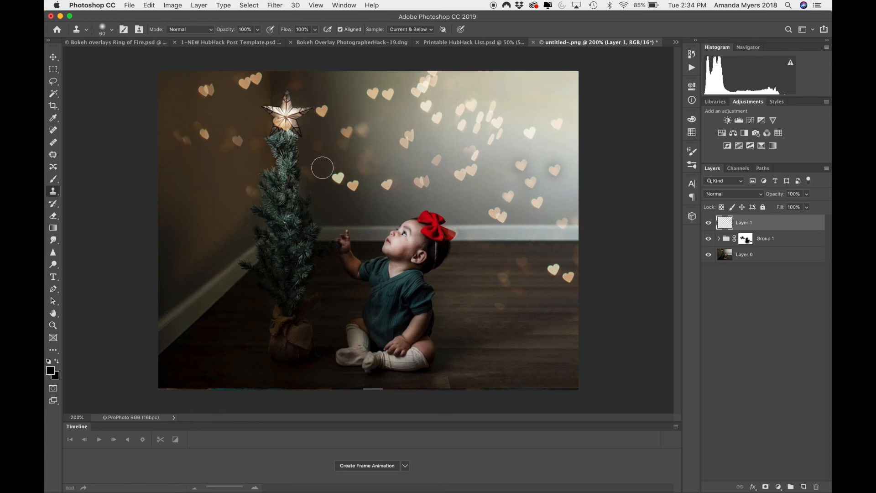
click(345, 210)
Step: Sample hearts on the upper wall and clone them into gaps at the upper center and upper right of the wall
alt+click(371, 93)
click(386, 122)
alt+click(557, 124)
click(530, 130)
click(525, 107)
alt+click(558, 124)
click(561, 89)
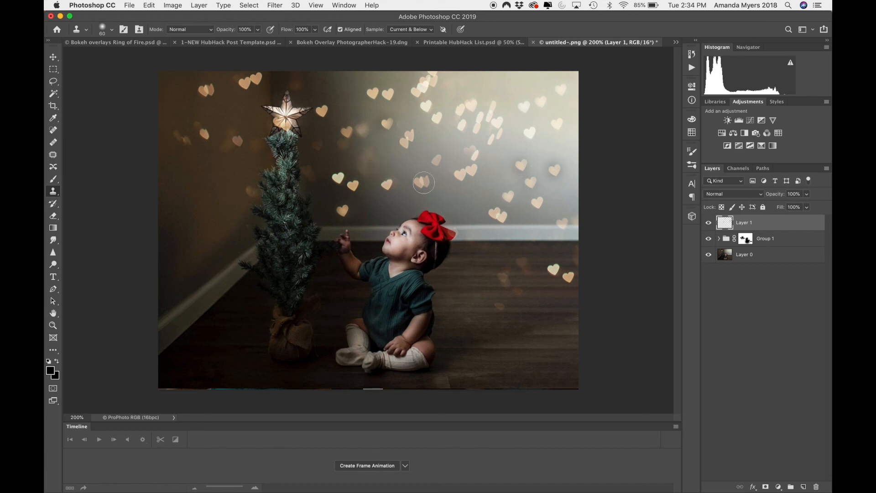
Step: Duplicate the "Bokeh Overlay PhotographerHack-11 copy" layer inside the group and move the duplicate's hearts over the upper right wall
click(719, 238)
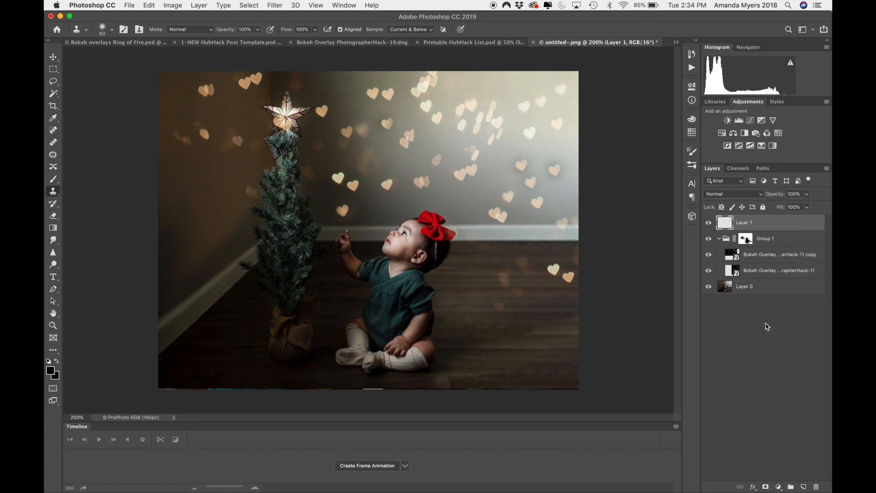
click(756, 256)
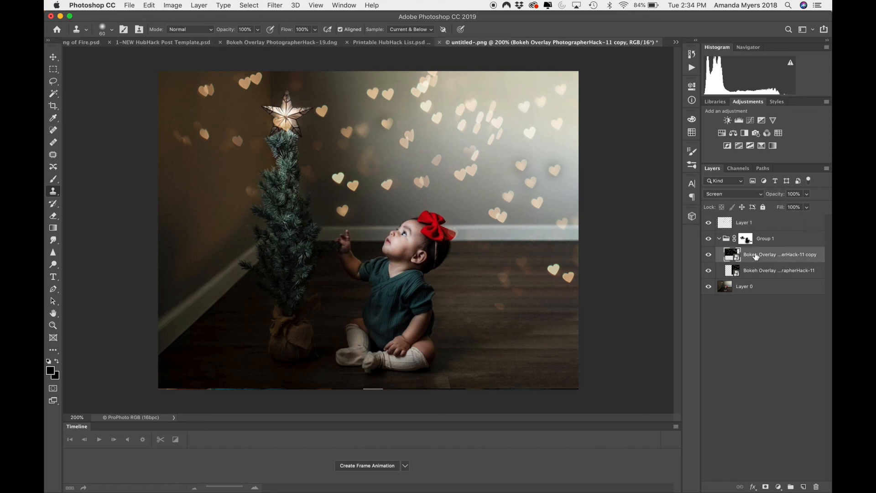
key(super+j)
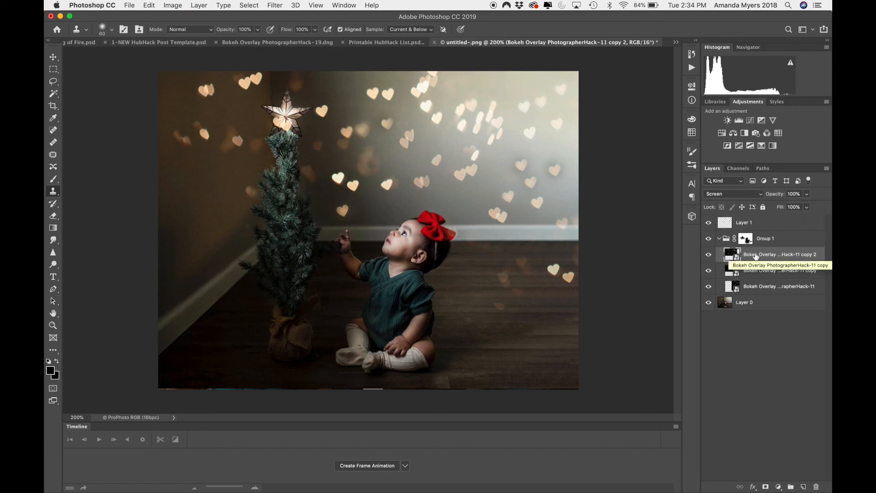
key(v)
drag(416, 103, 588, 58)
drag(519, 120, 557, 137)
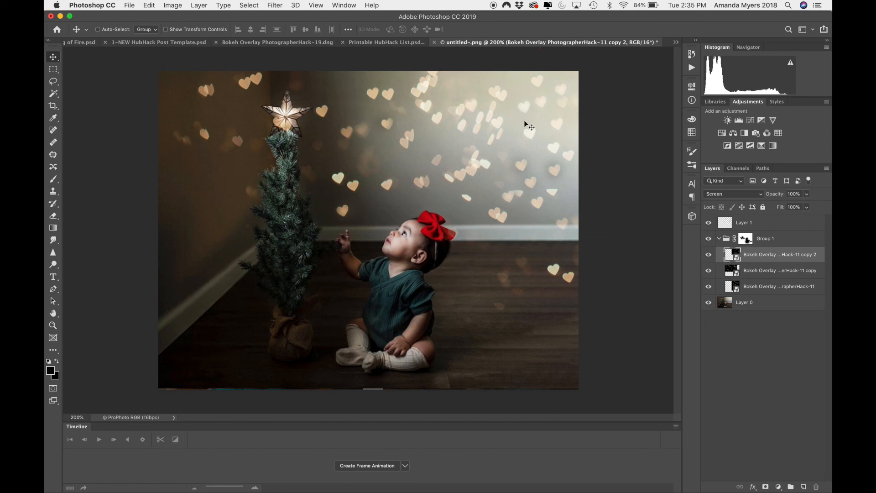
Step: Add a black layer mask to the duplicated overlay and ready the Brush tool with white as the foreground color
alt+click(767, 488)
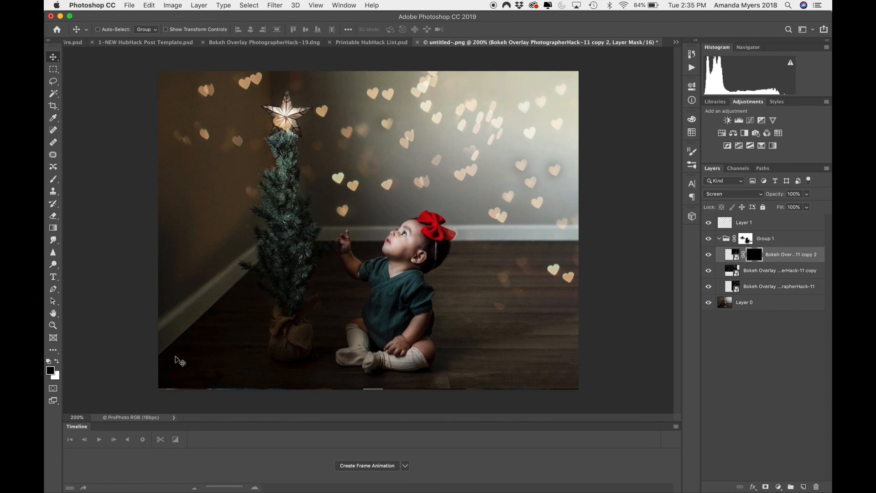
key(b)
key(x)
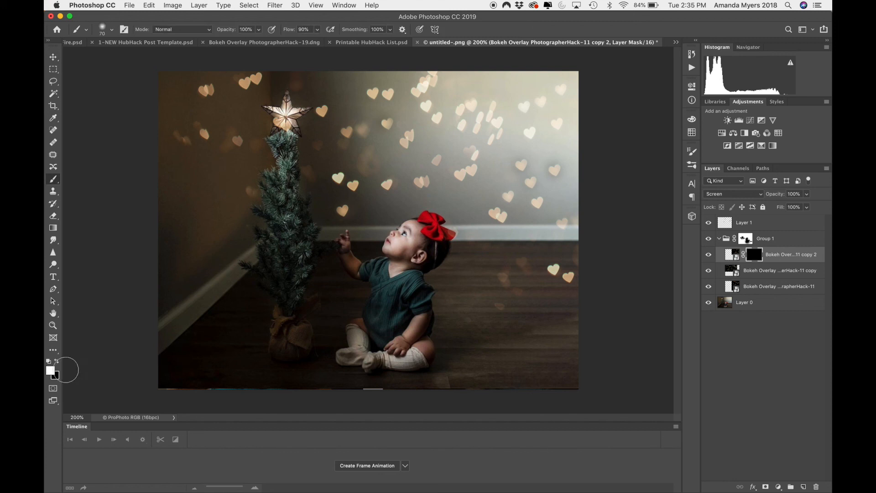
Step: Enlarge the brush to size 200 and paint white on the mask to reveal the duplicate's hearts along the wall's right side
key(bracketright)
key(bracketright)
key(bracketright)
key(bracketright)
key(bracketright)
key(bracketright)
key(bracketright)
click(512, 95)
click(575, 134)
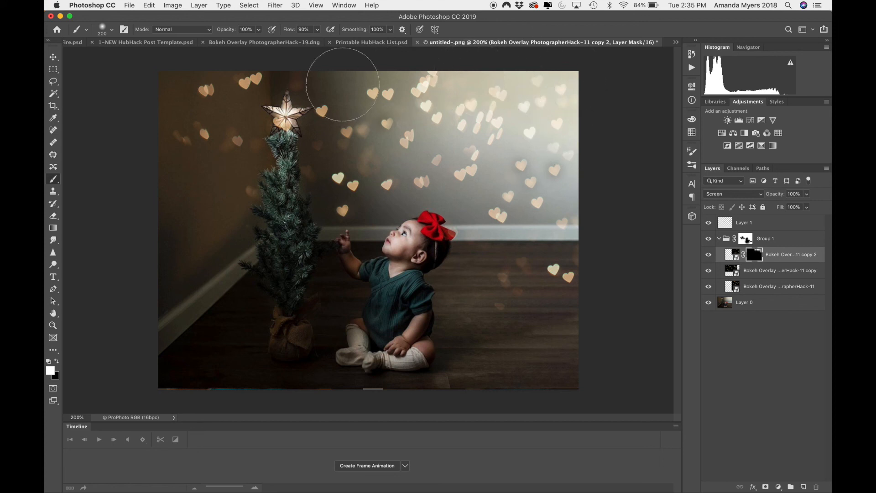
click(571, 207)
Step: Reduce the brush to size 60 and paint black on the mask to hide the cut-off heart on the right wall
key(bracketleft)
key(bracketleft)
key(bracketleft)
key(bracketleft)
key(bracketleft)
key(bracketleft)
key(bracketleft)
key(bracketleft)
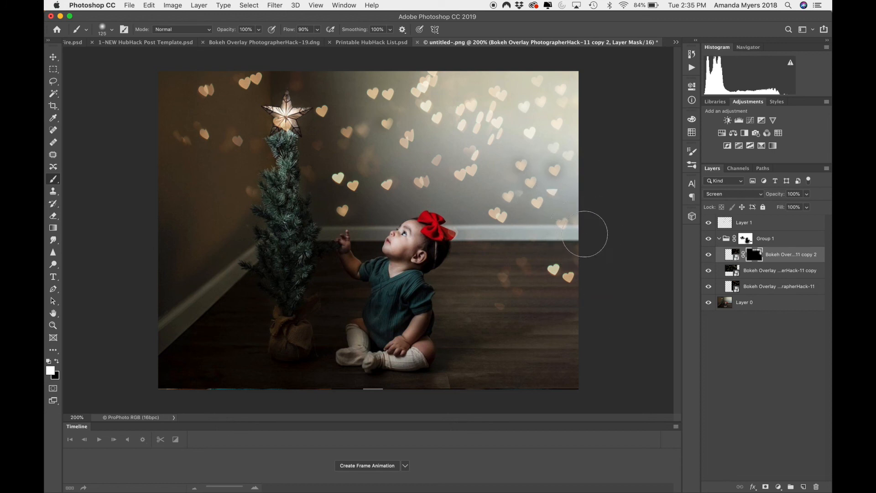
key(x)
click(553, 192)
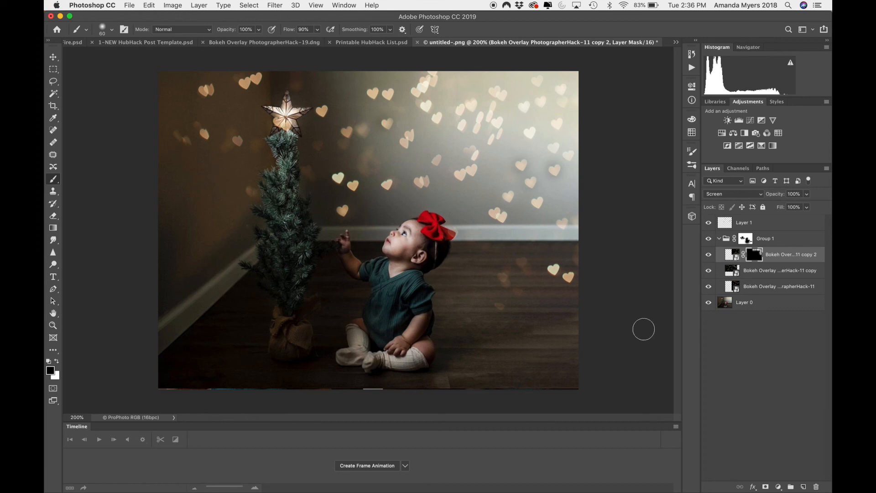
click(130, 7)
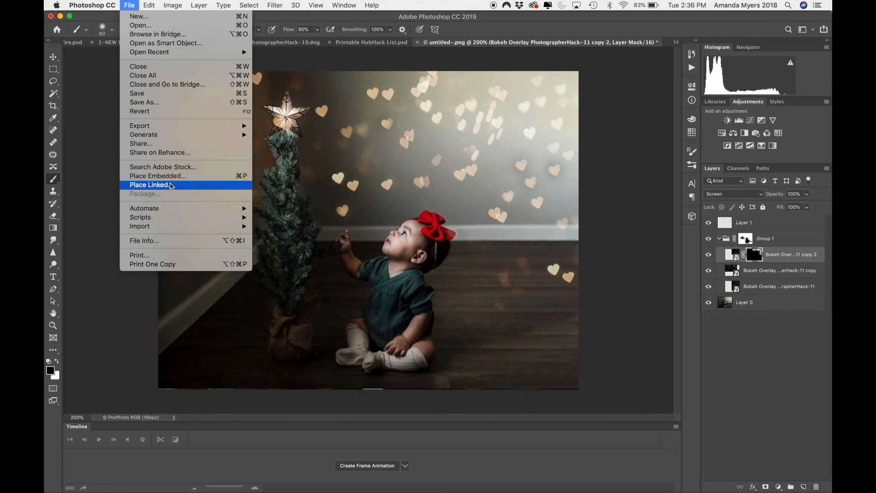
click(170, 185)
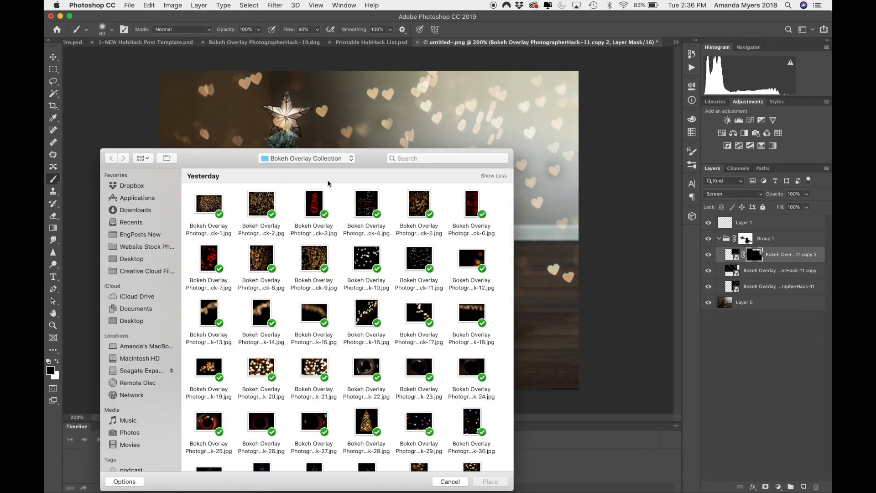
scroll(330, 185, down, 3)
click(448, 483)
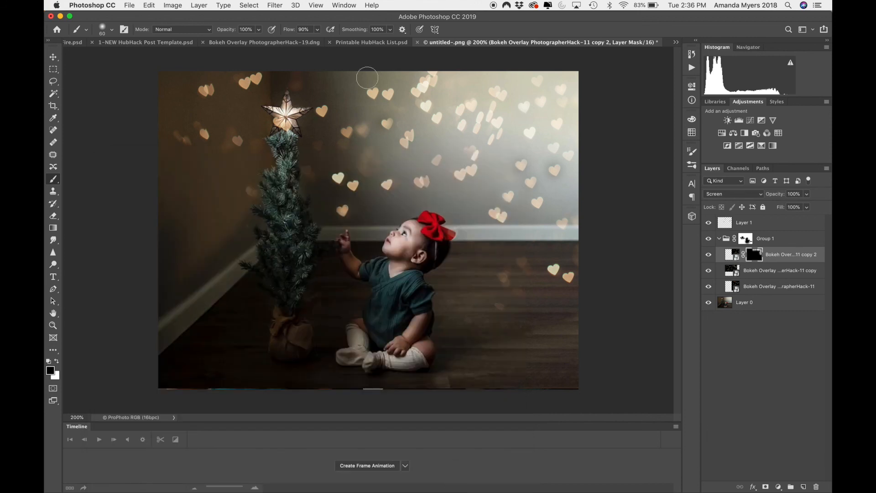
click(129, 5)
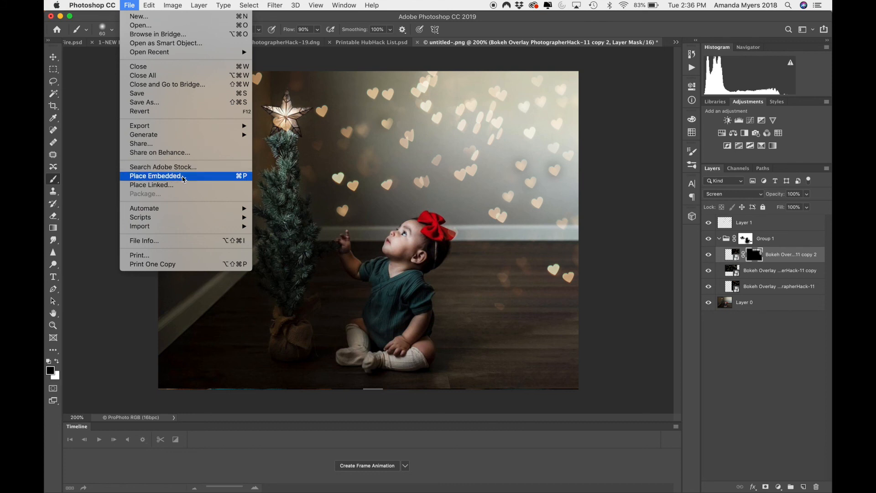
click(130, 5)
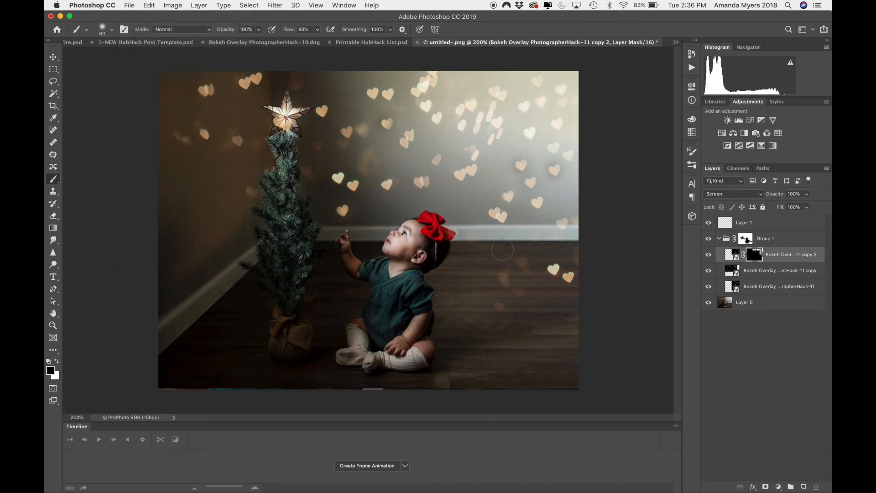